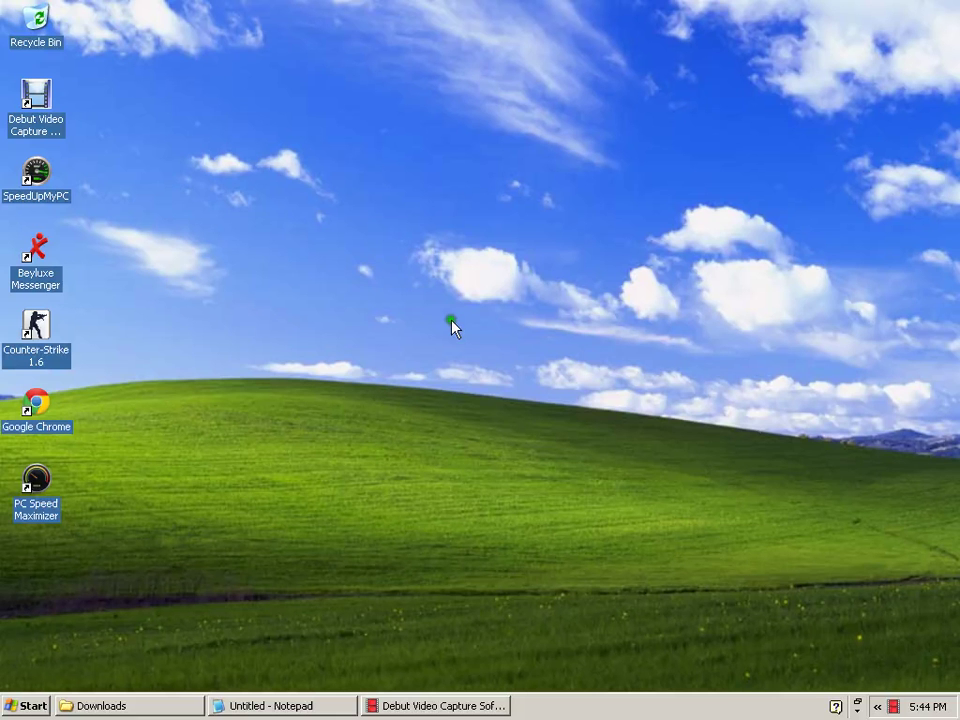
Restore the Notepad note from the taskbar and move its window up and left
click(292, 706)
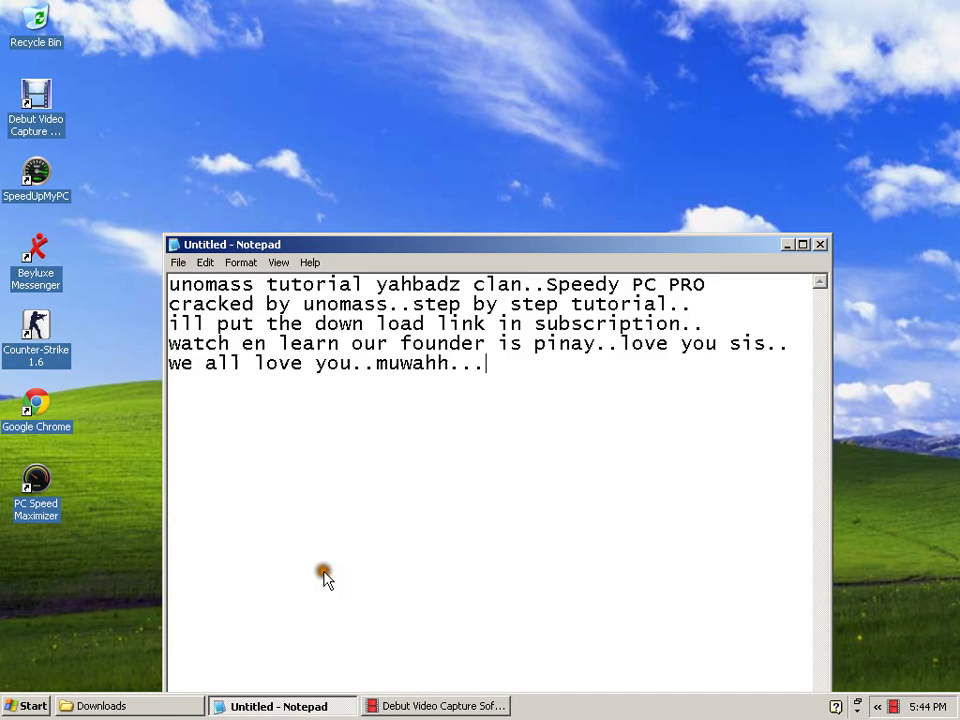
drag(438, 248, 424, 167)
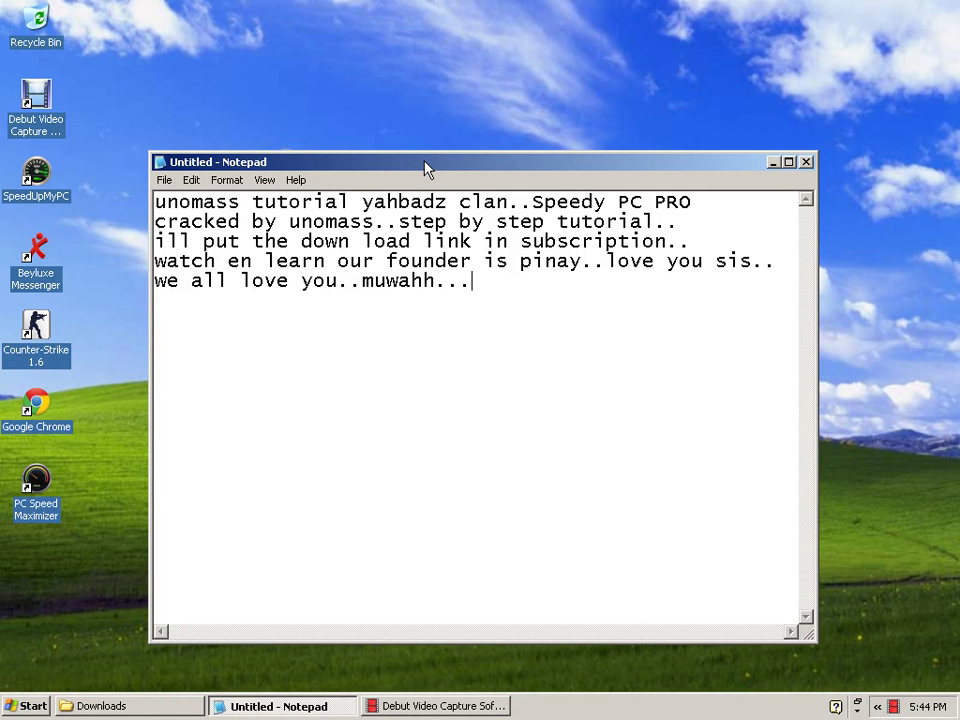
click(424, 167)
click(425, 162)
click(507, 301)
Append 'plus anti virus..' to line five and add a final line 'advance technology..2013'
click(485, 282)
text(a)
key(BackSpace)
text(plu)
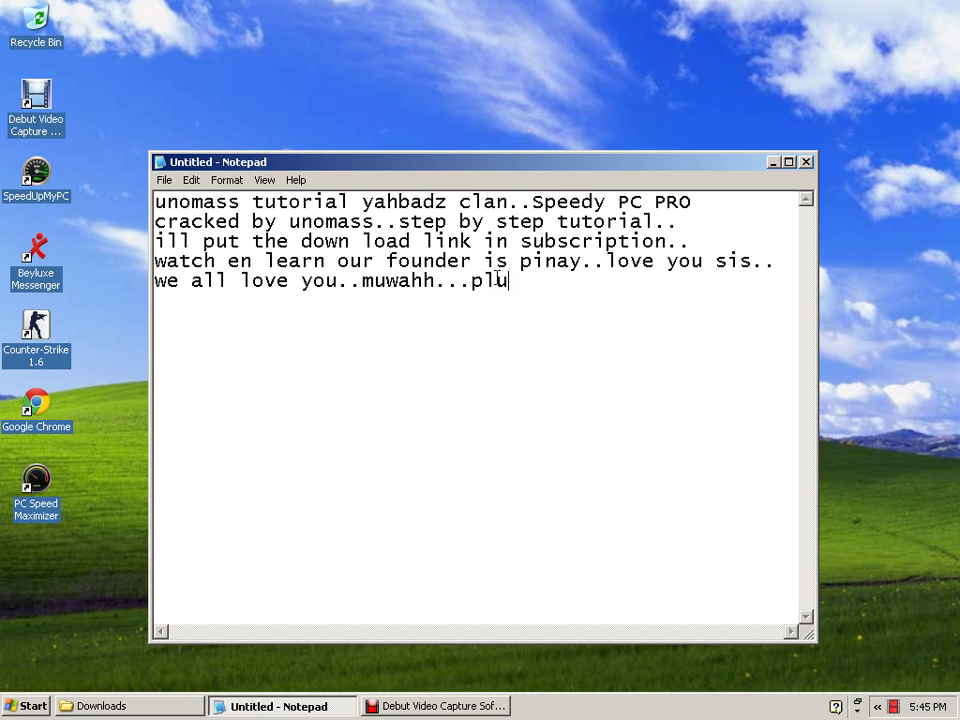
text(s anti v)
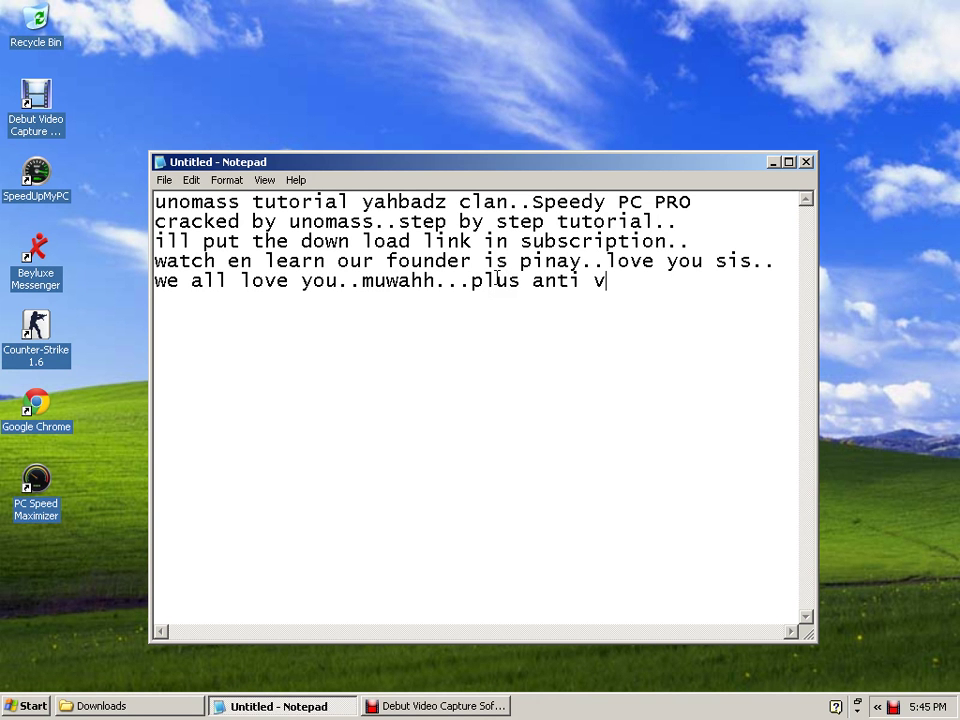
text(irus..)
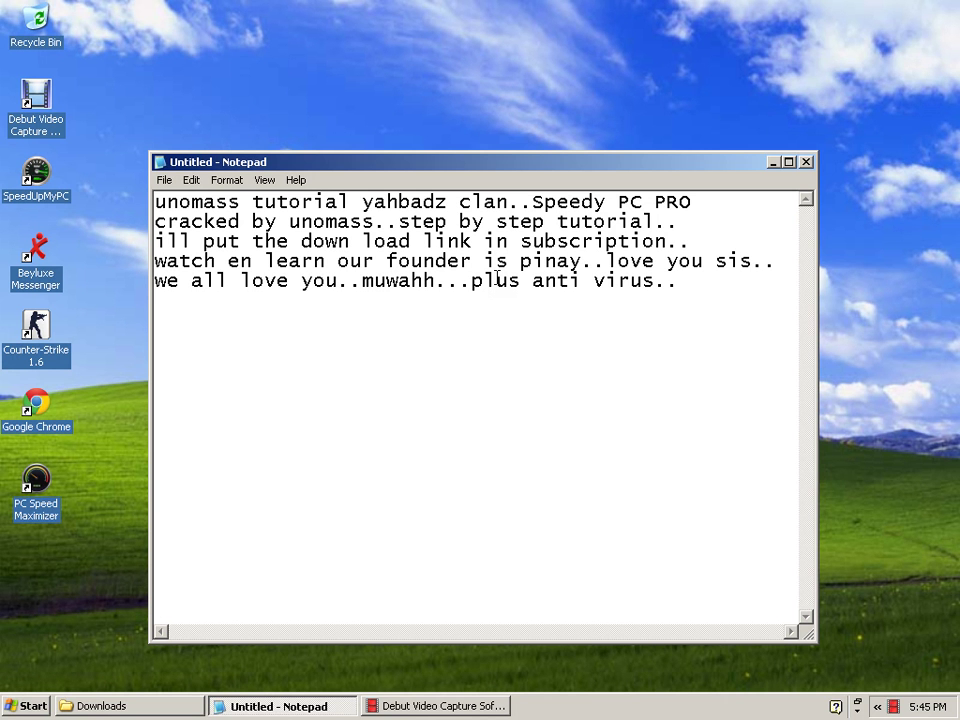
key(Return)
text(advance te)
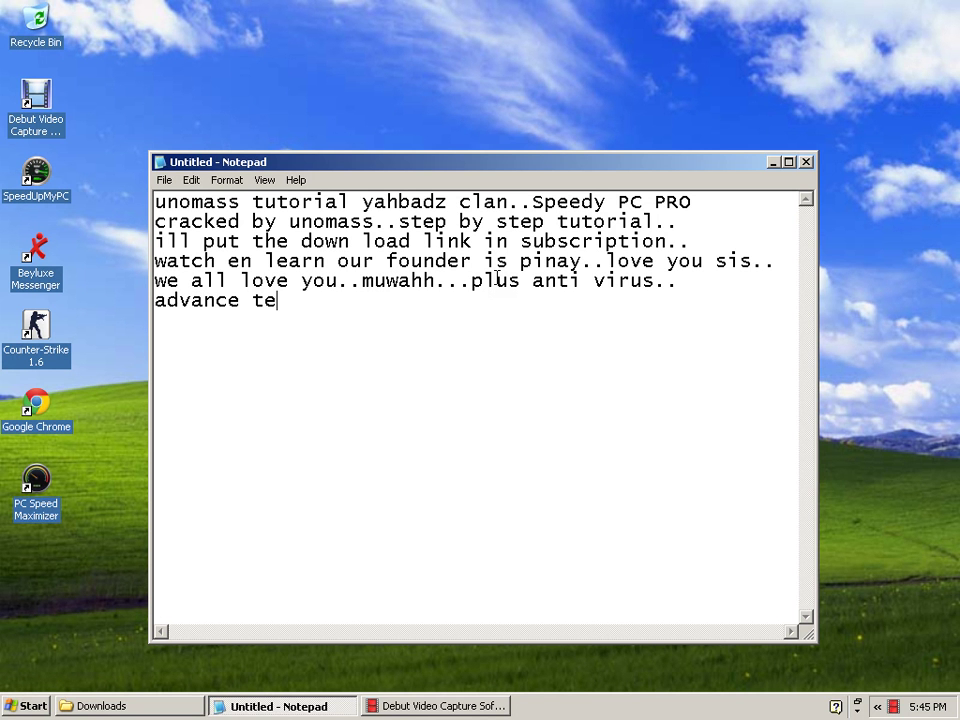
text(chnology..)
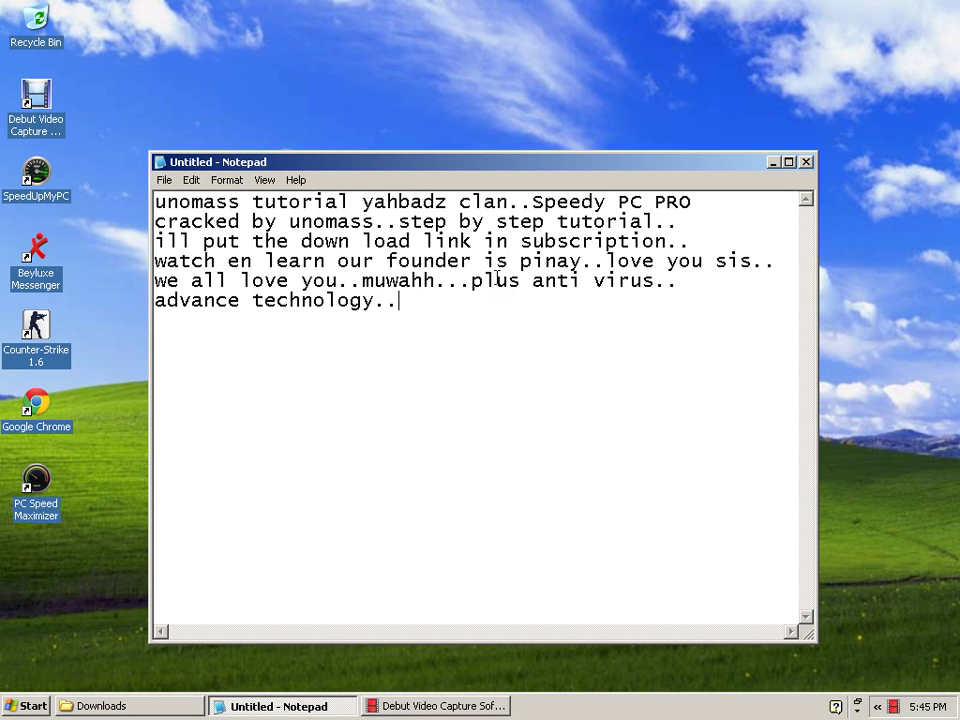
text(2013)
Refresh the desktop from its right-click menu
right_click(496, 33)
click(543, 59)
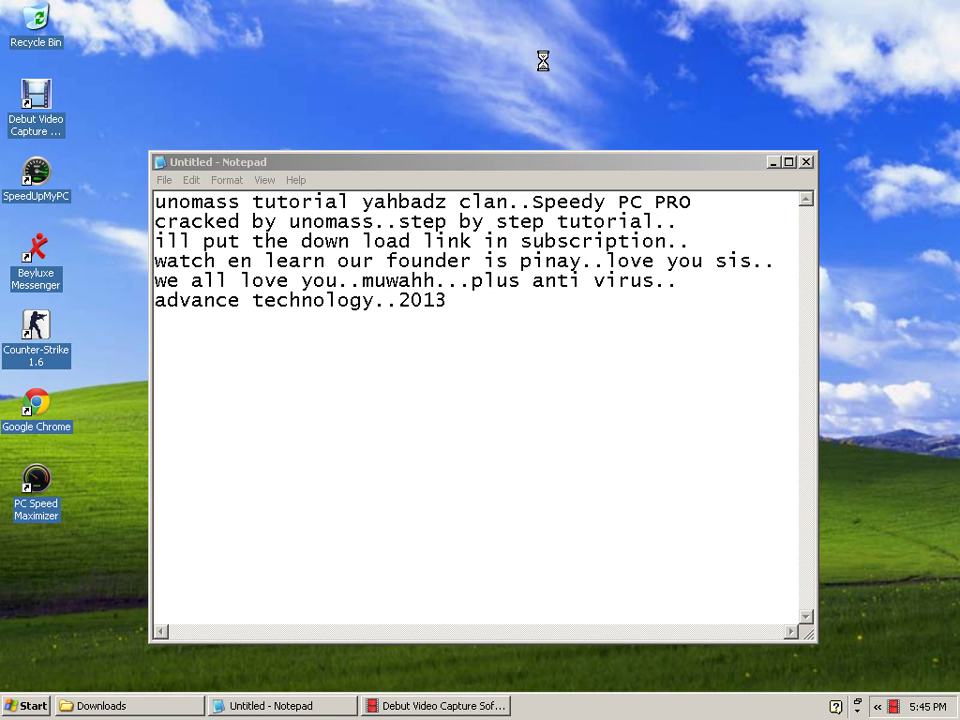
click(726, 256)
Minimize Notepad, extract the SpeedyPC Pro 3.1.6&crack archive in Downloads, and open the new folder
click(776, 163)
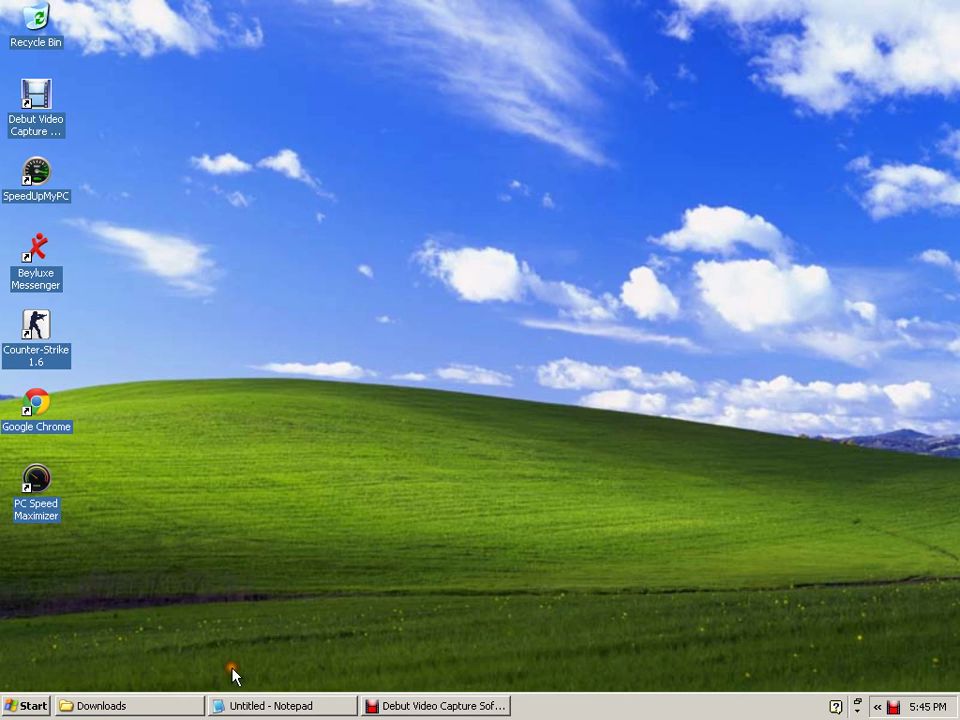
click(146, 700)
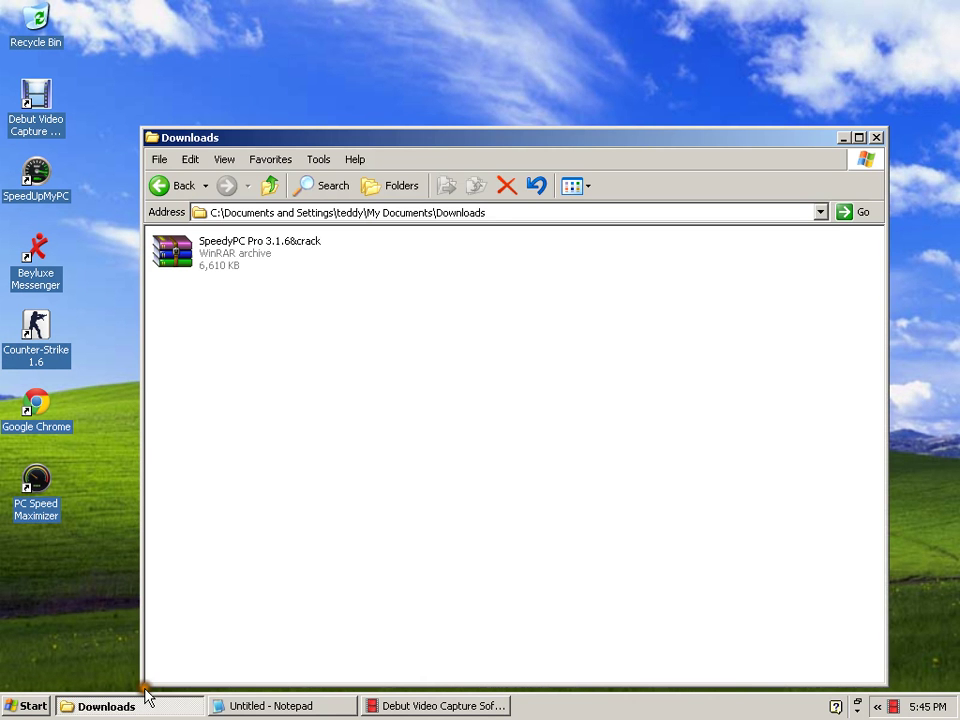
click(445, 143)
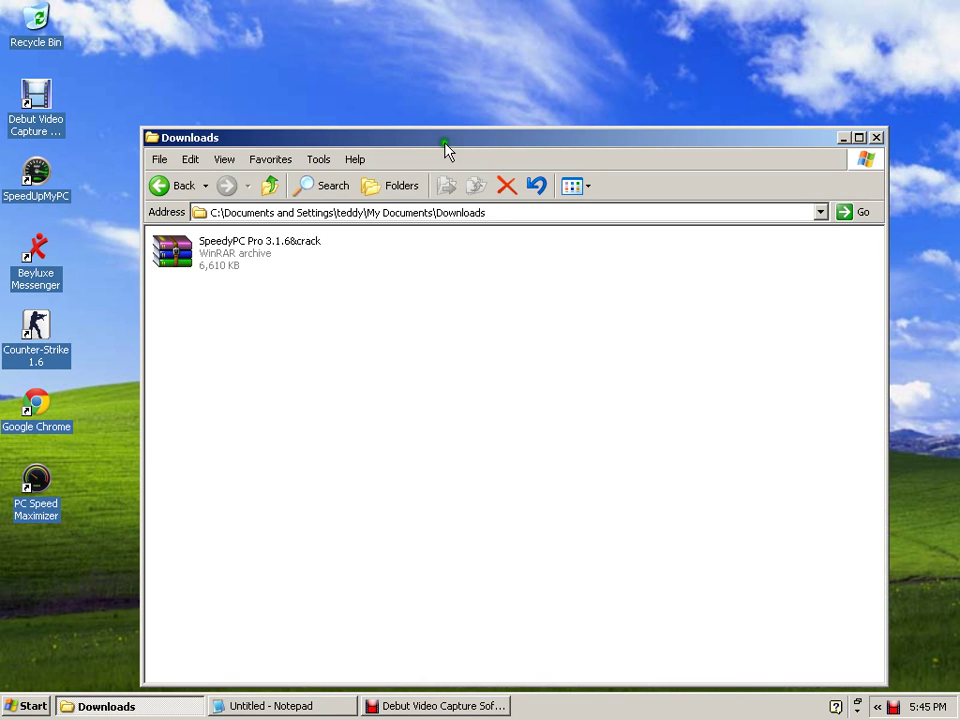
drag(445, 143, 591, 132)
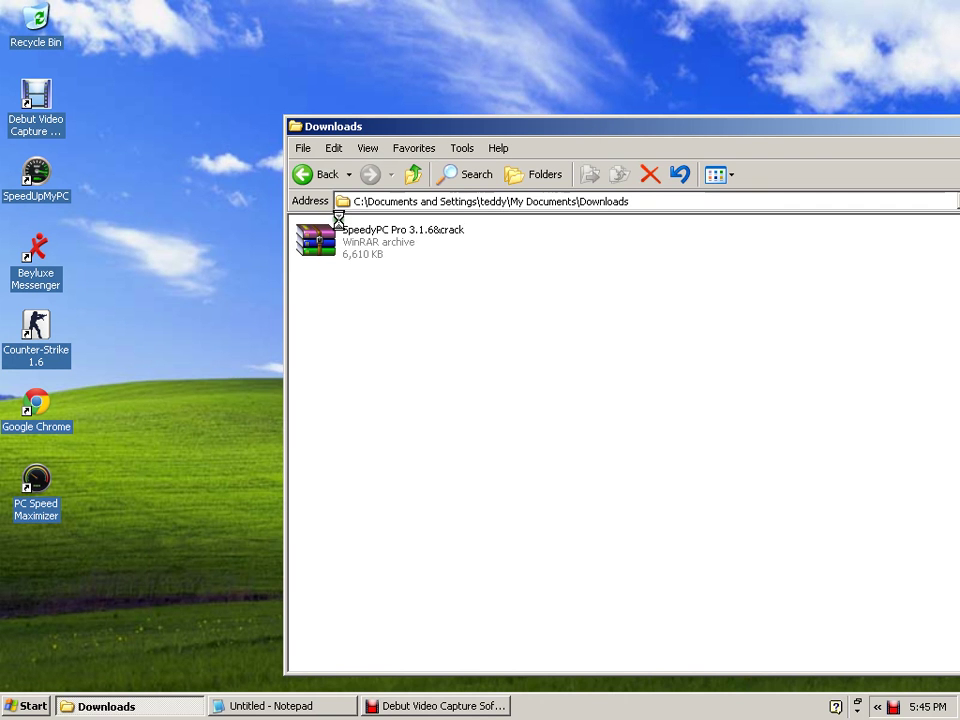
right_click(356, 244)
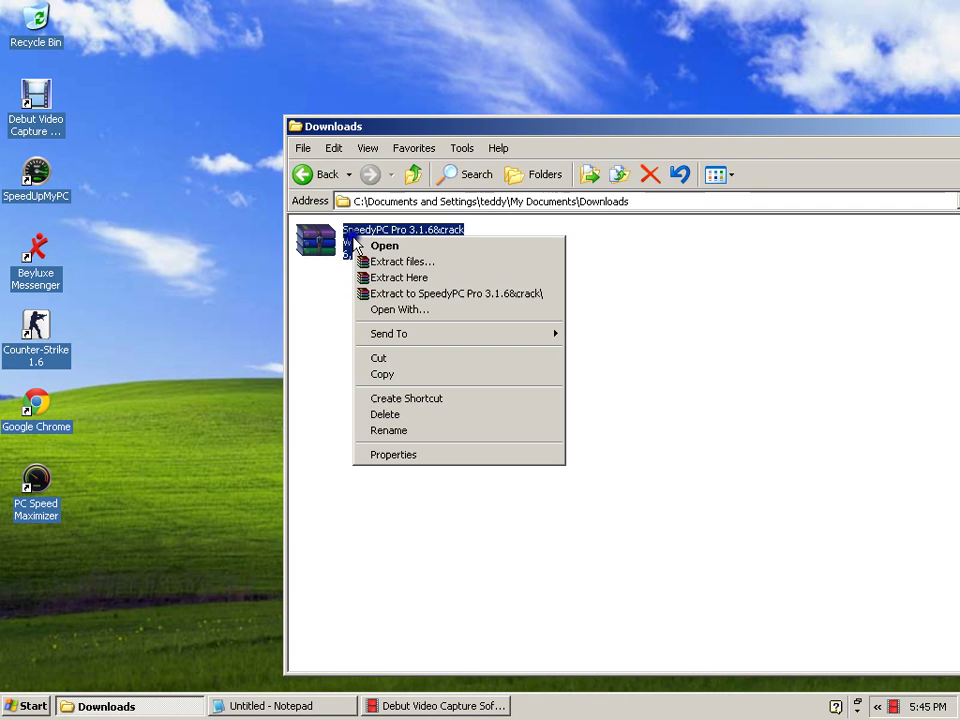
click(410, 278)
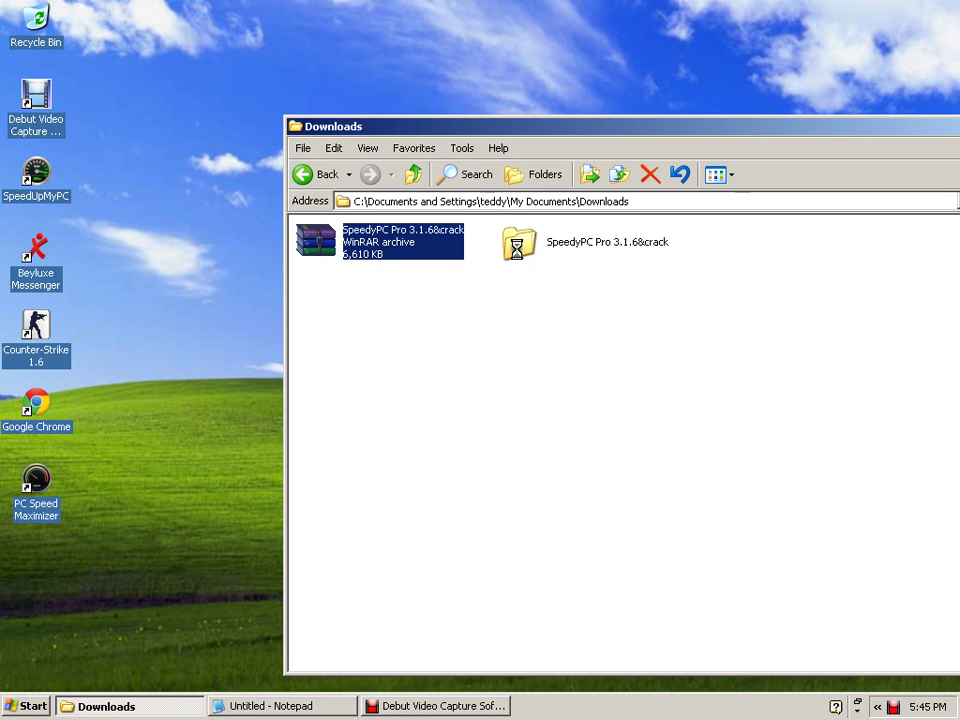
double_click(516, 249)
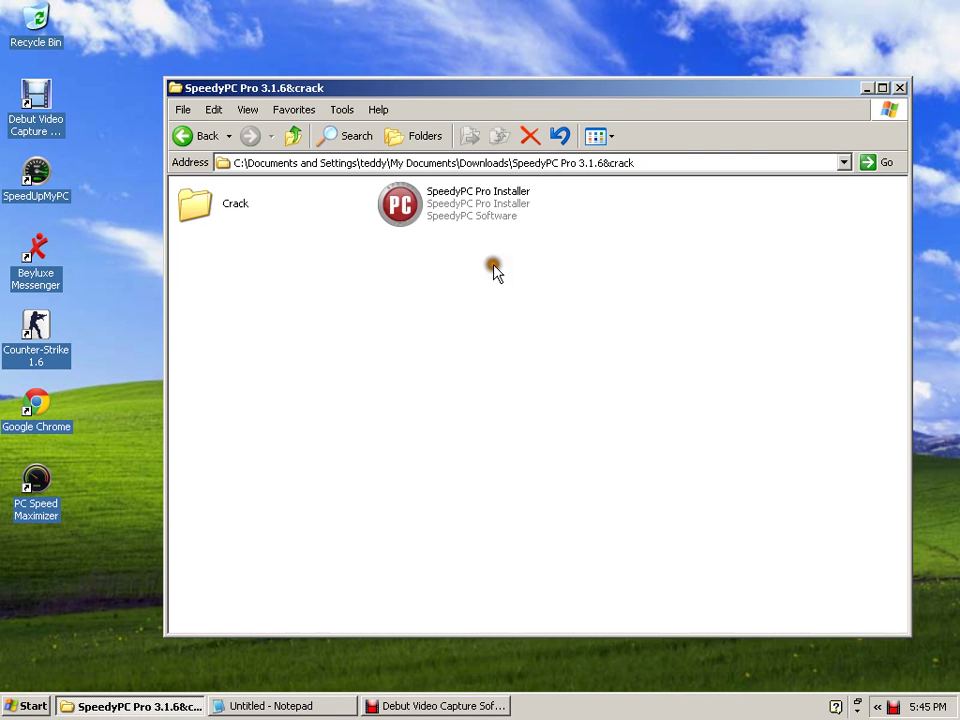
Launch SpeedyPC Pro Installer from the extracted folder, then minimize the Explorer window
click(460, 210)
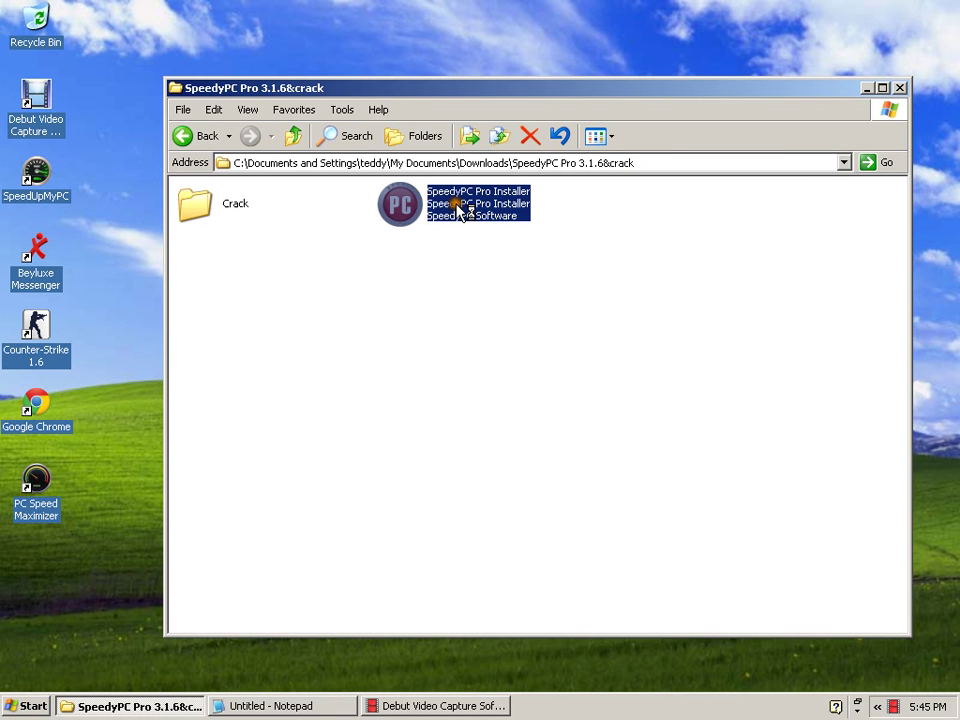
double_click(459, 210)
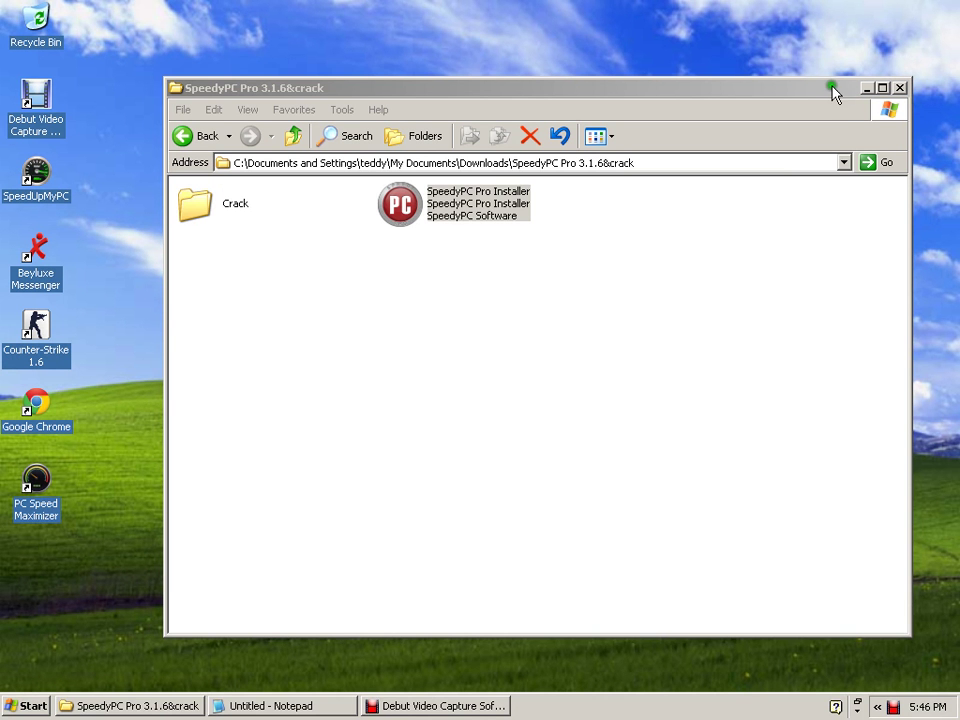
click(867, 88)
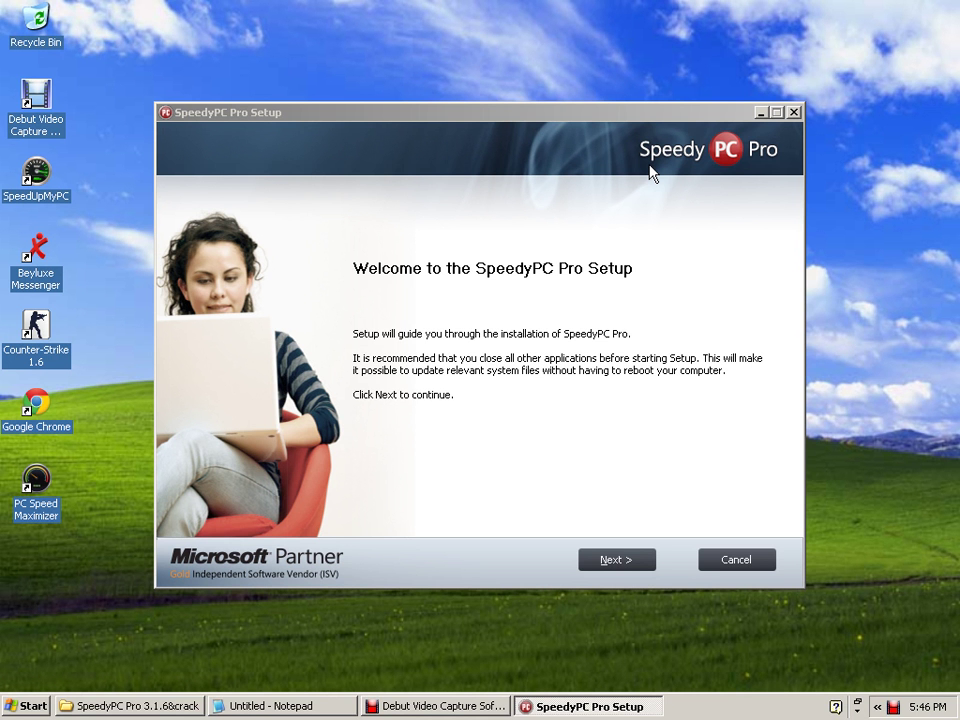
Accept the licence, keep the default components and install folder, and begin installing SpeedyPC Pro
click(616, 570)
click(461, 112)
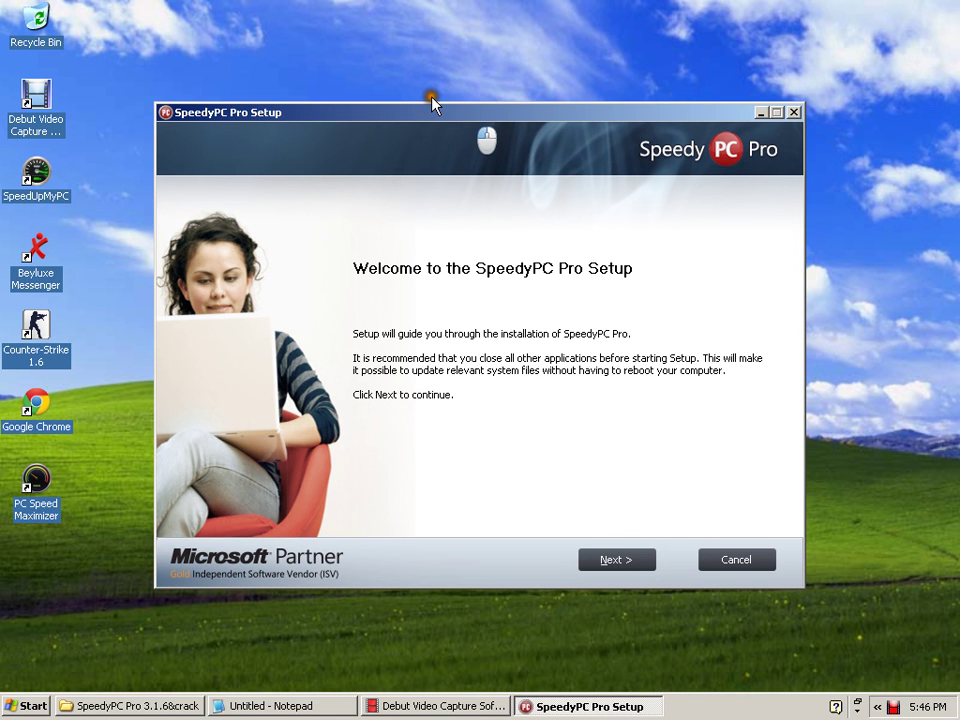
drag(433, 103, 411, 90)
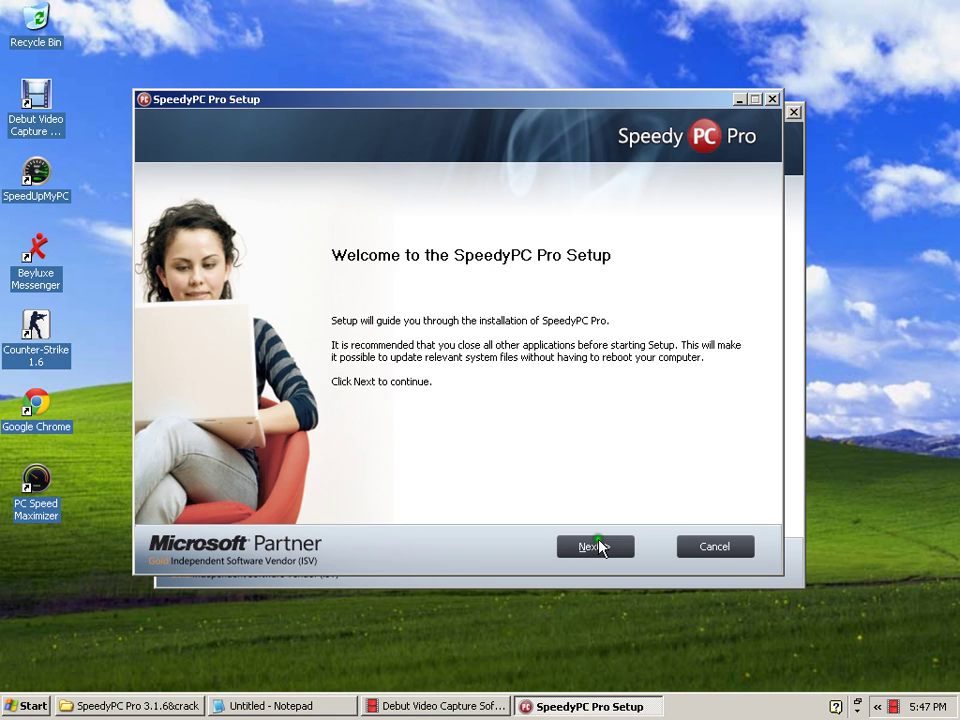
click(597, 546)
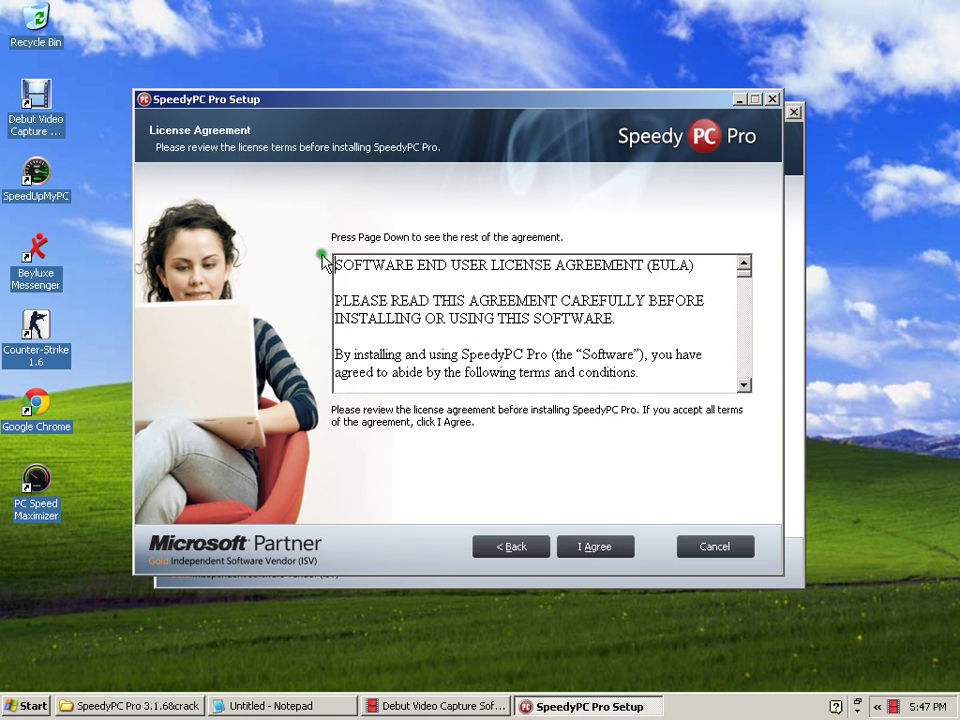
click(628, 555)
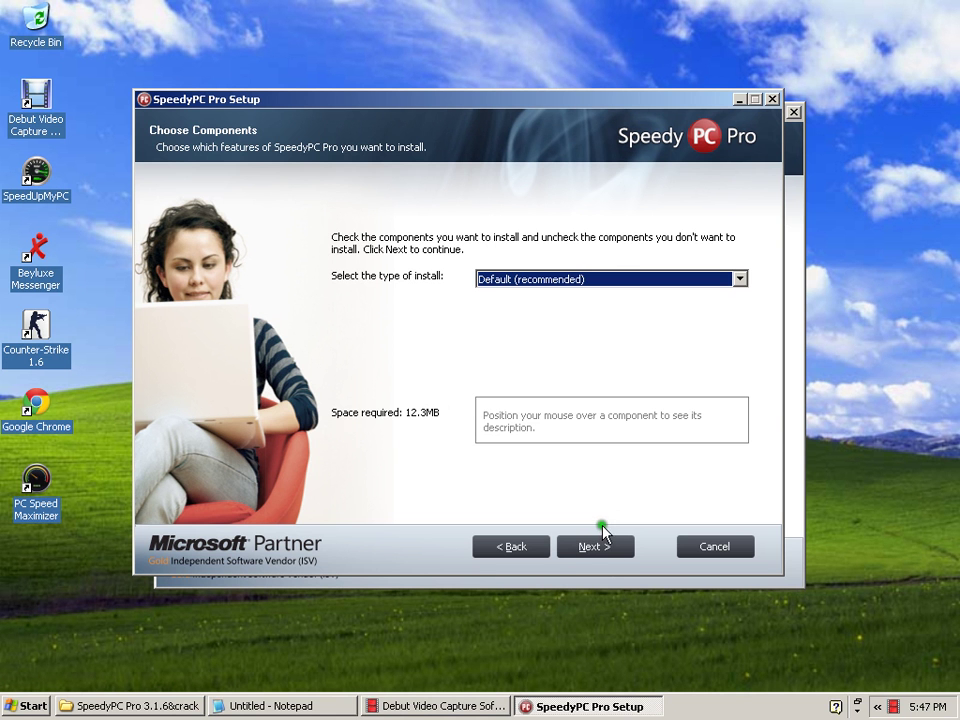
click(600, 553)
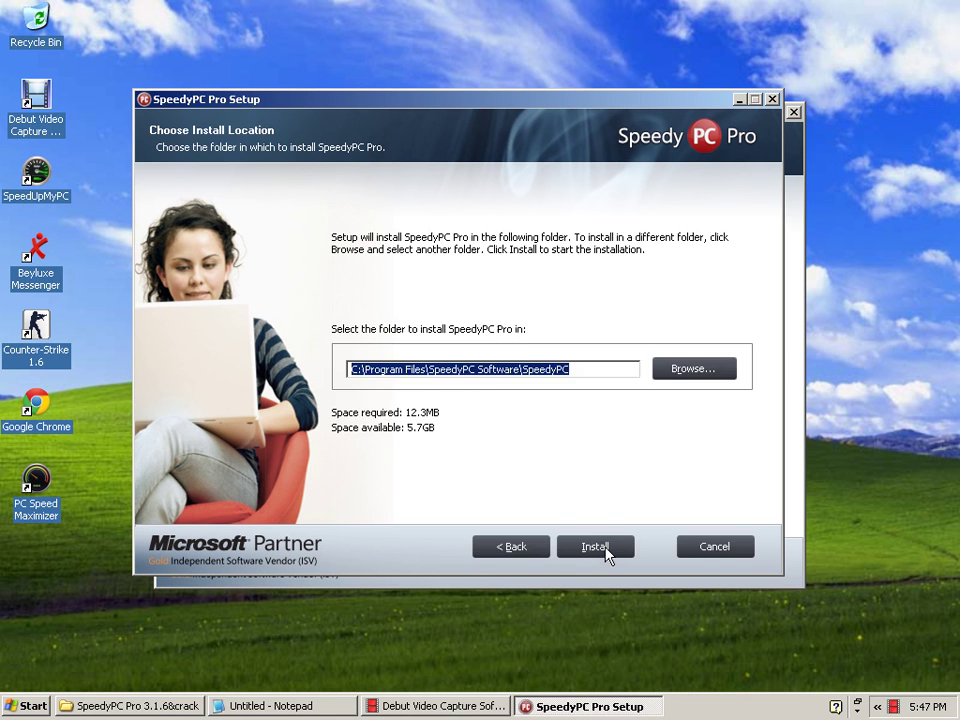
click(600, 550)
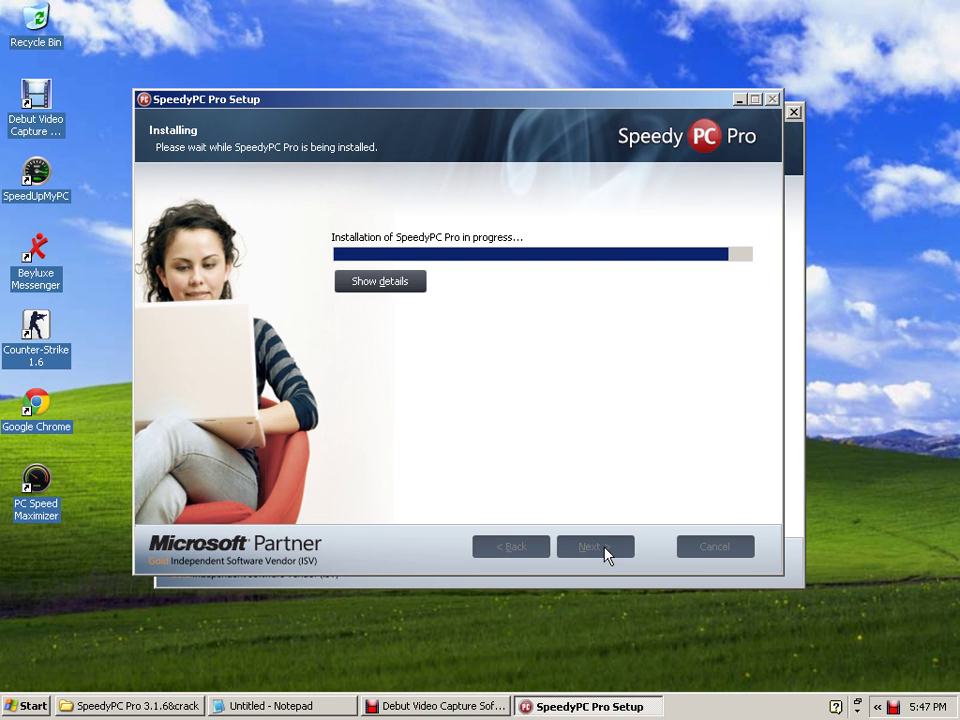
Complete the SpeedyPC Pro installation with Run SpeedyPC Pro left checked, and close setup
click(608, 552)
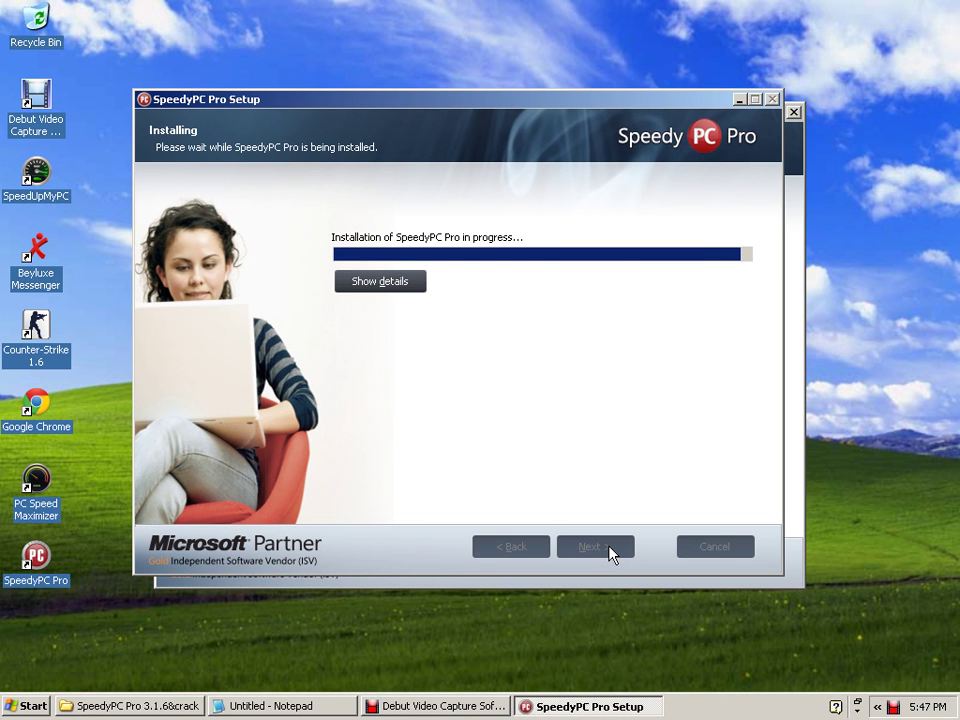
click(610, 550)
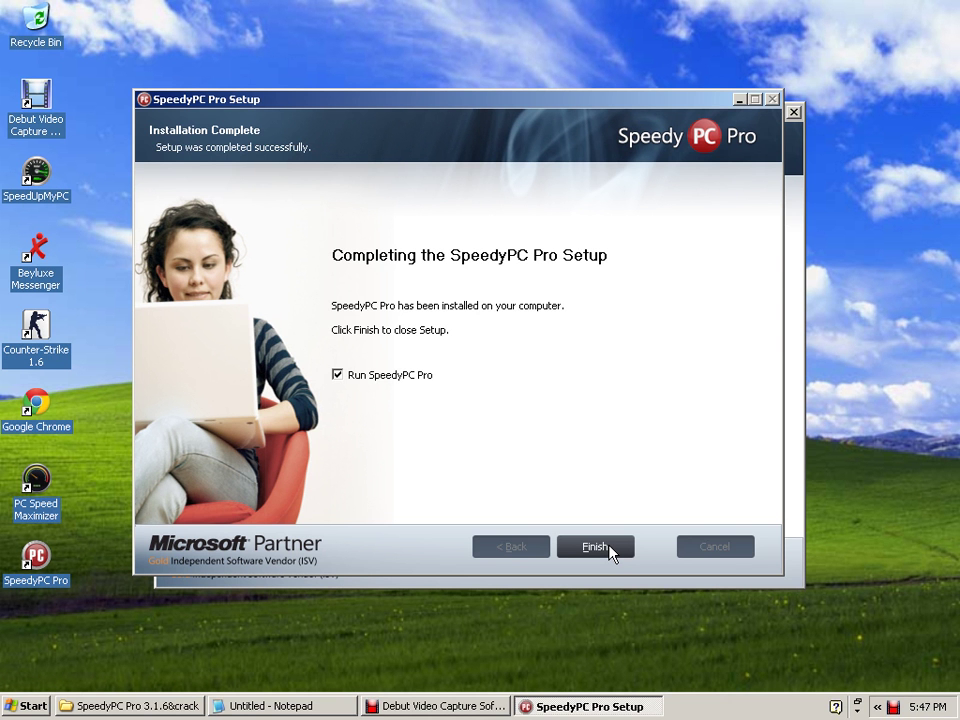
click(597, 547)
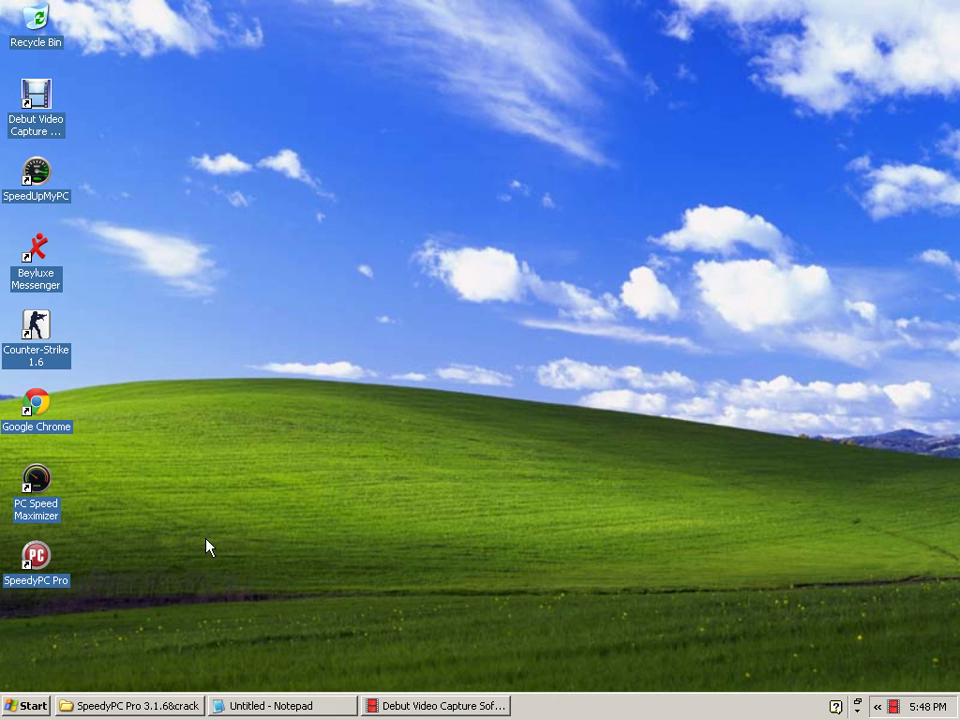
Copy the cracked SpeedyPC file from the Crack folder, then minimize that window
click(152, 706)
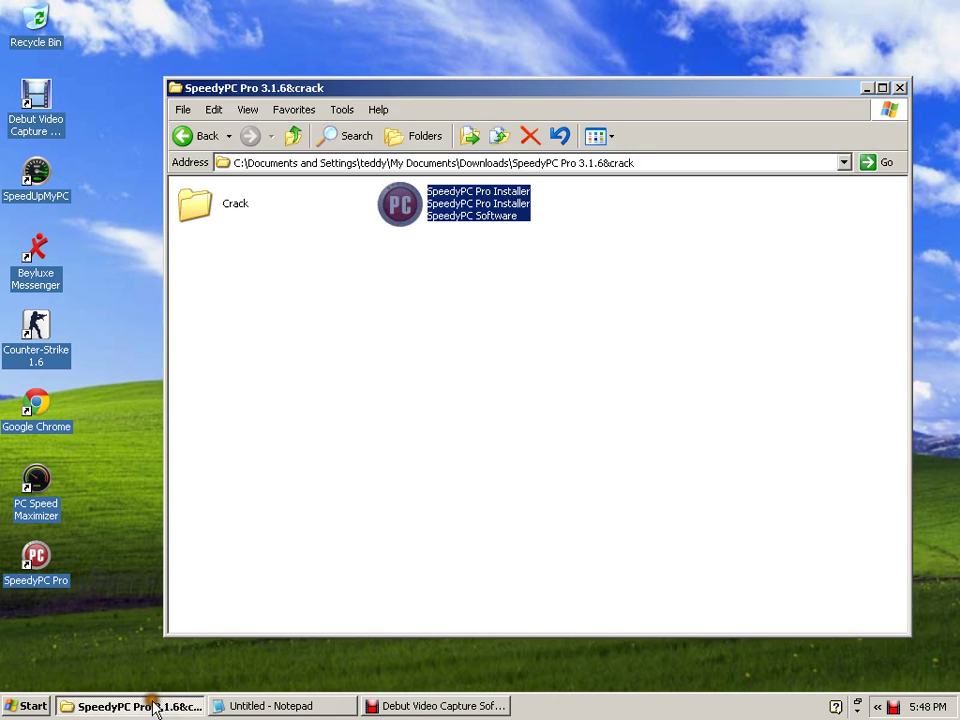
double_click(196, 206)
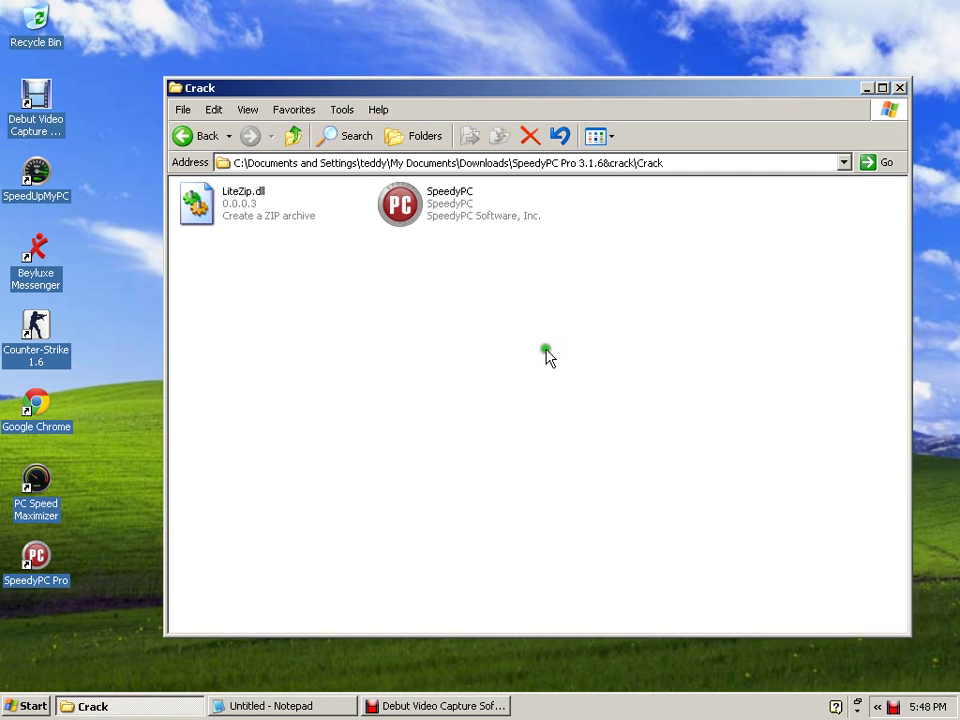
right_click(449, 216)
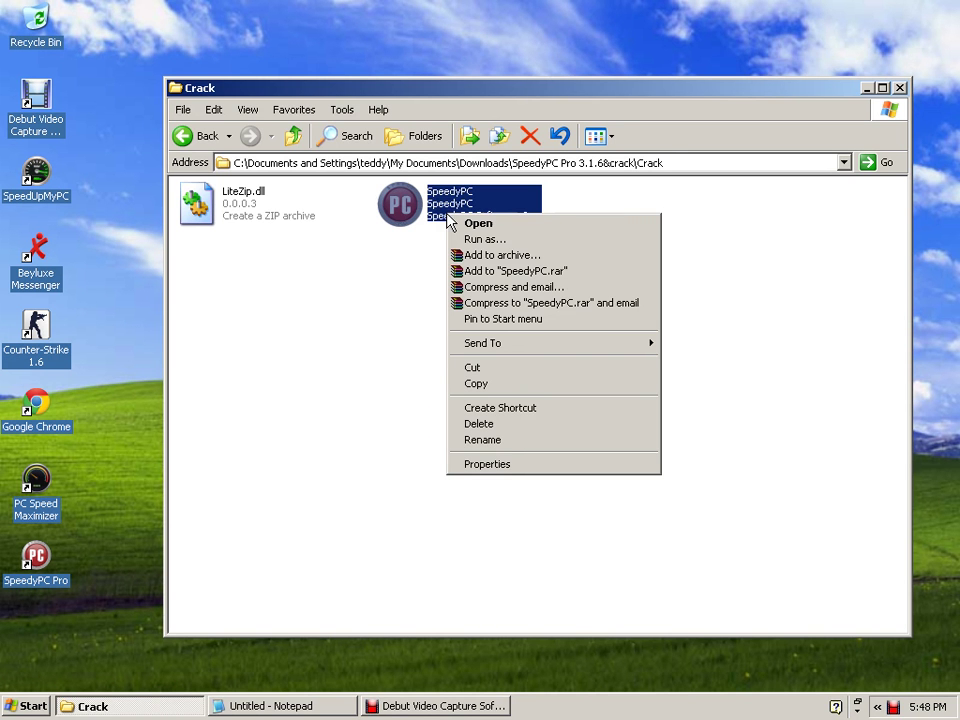
right_click(433, 199)
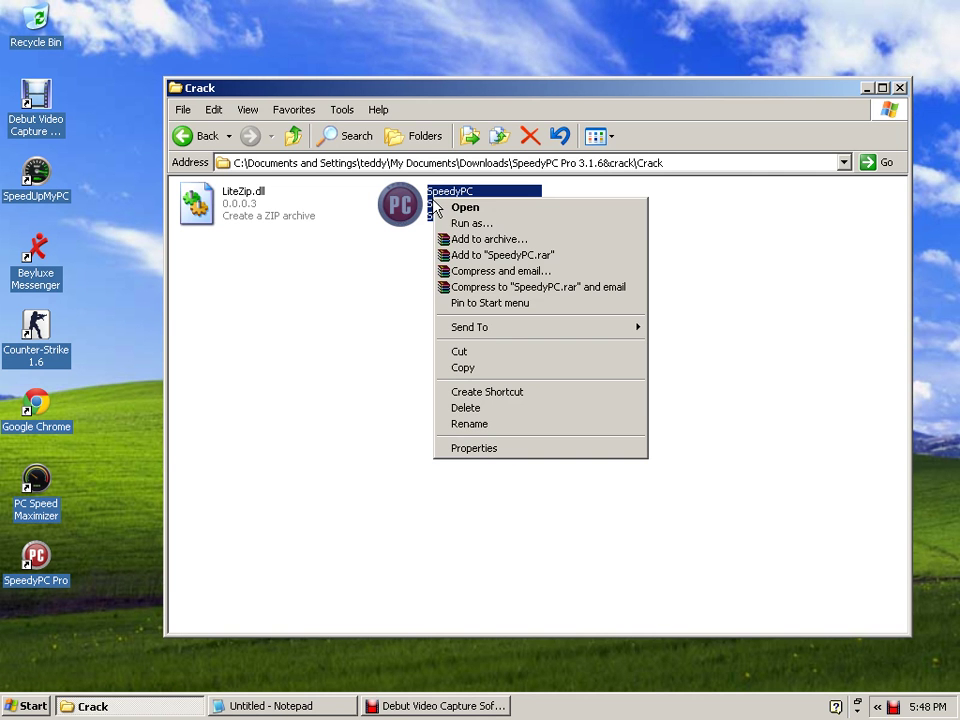
click(469, 370)
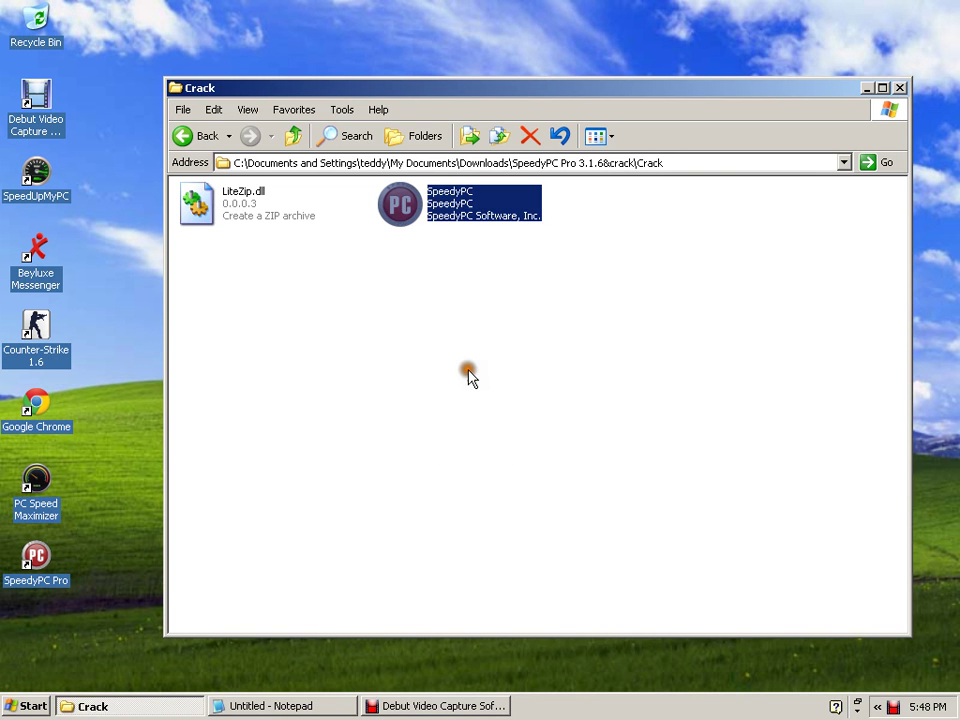
click(868, 89)
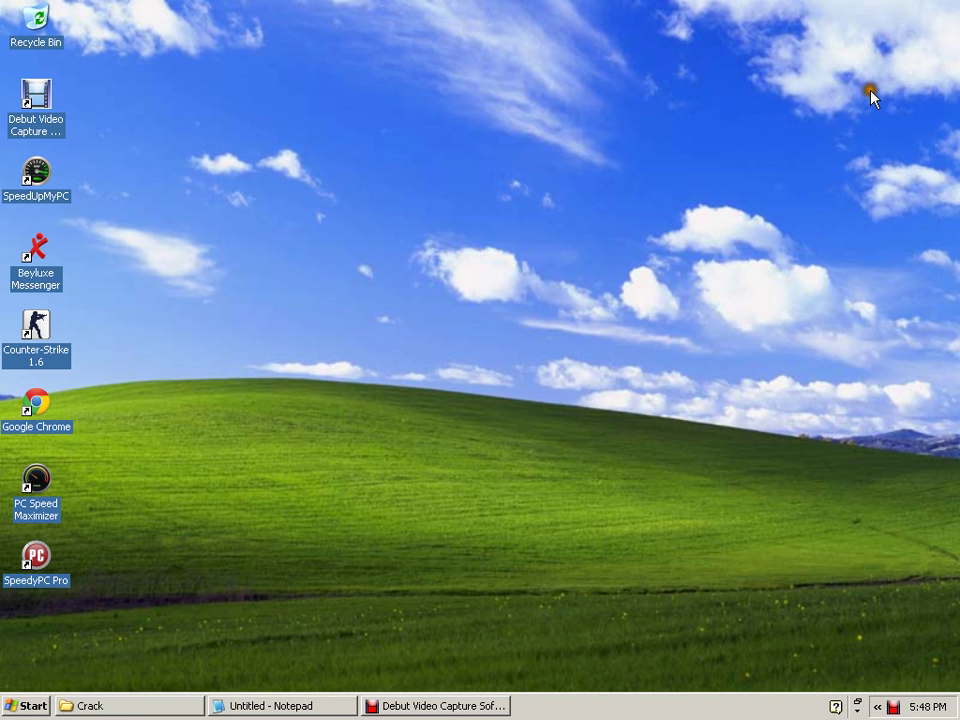
Browse via My Computer to C:\Program Files\SpeedyPC Software\SpeedyPC
click(27, 706)
click(146, 458)
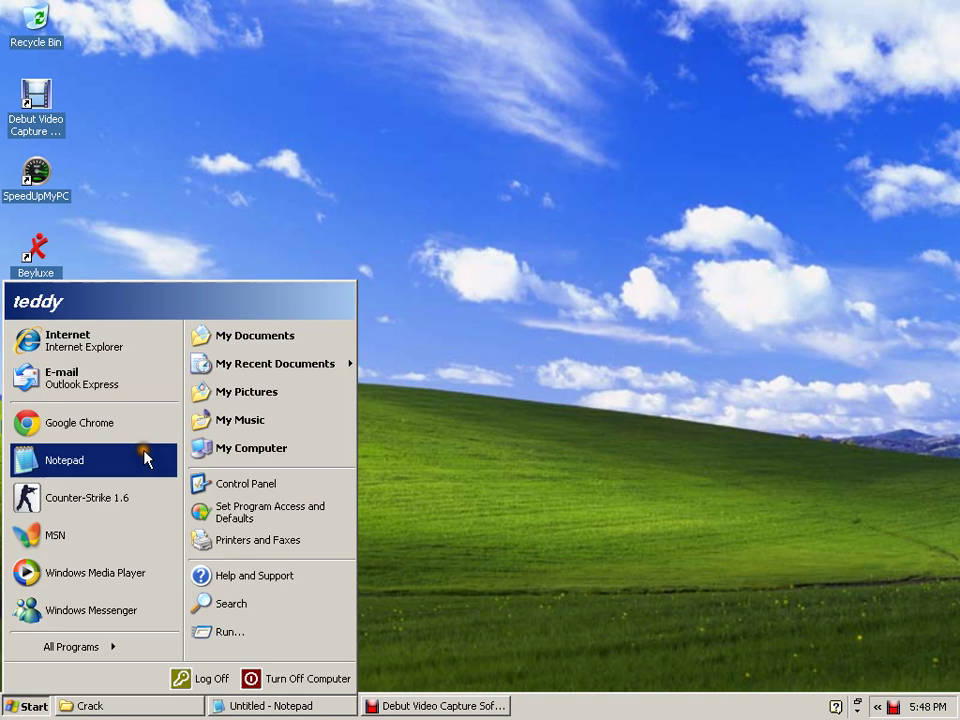
click(289, 450)
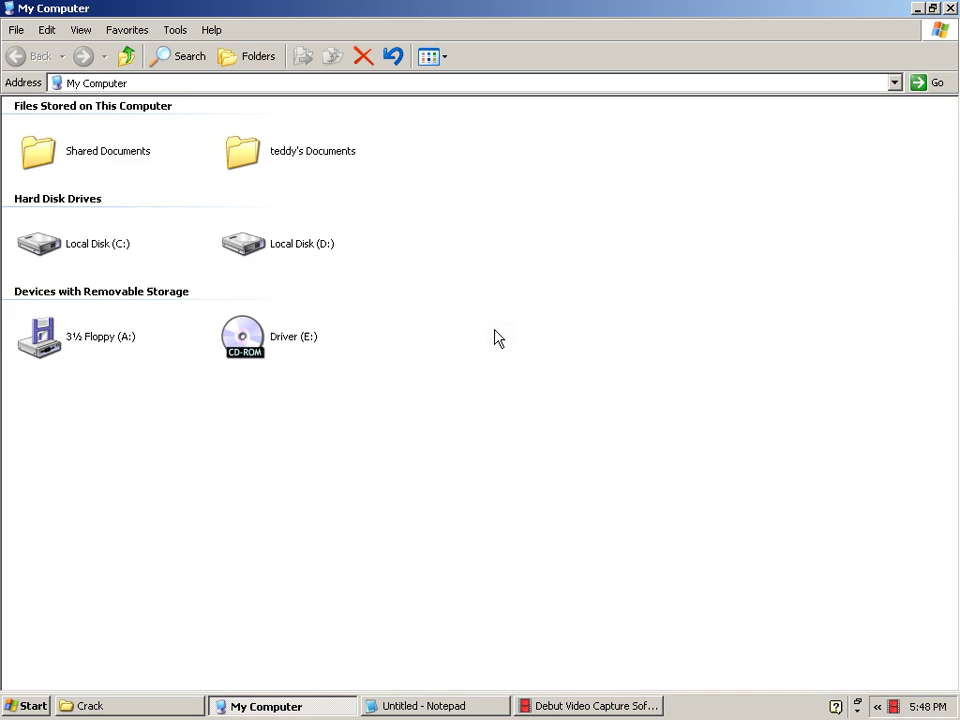
click(76, 246)
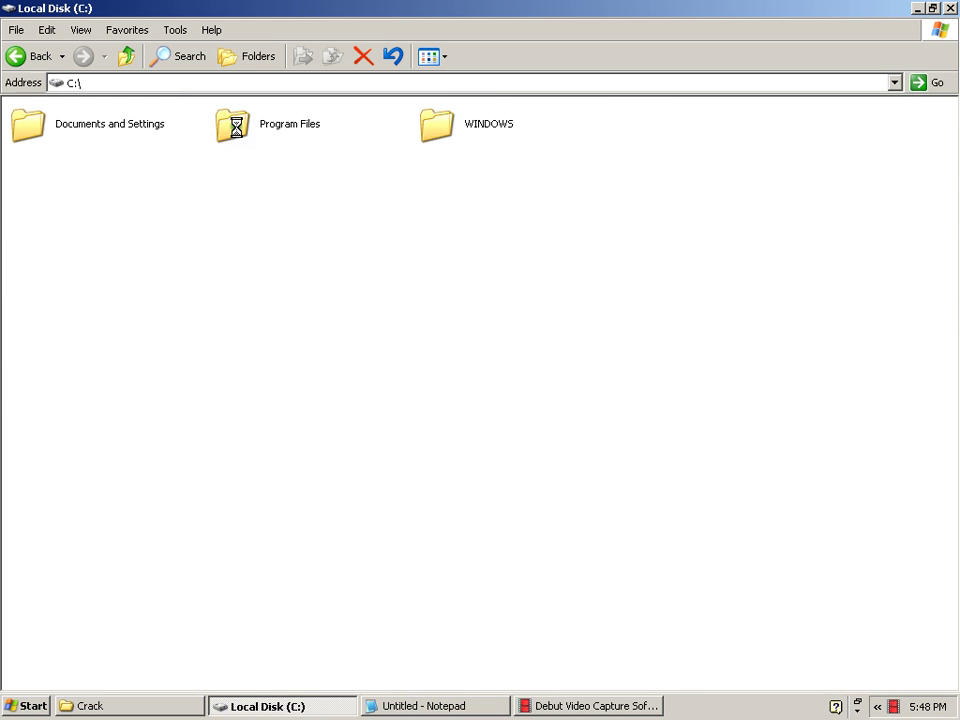
double_click(236, 127)
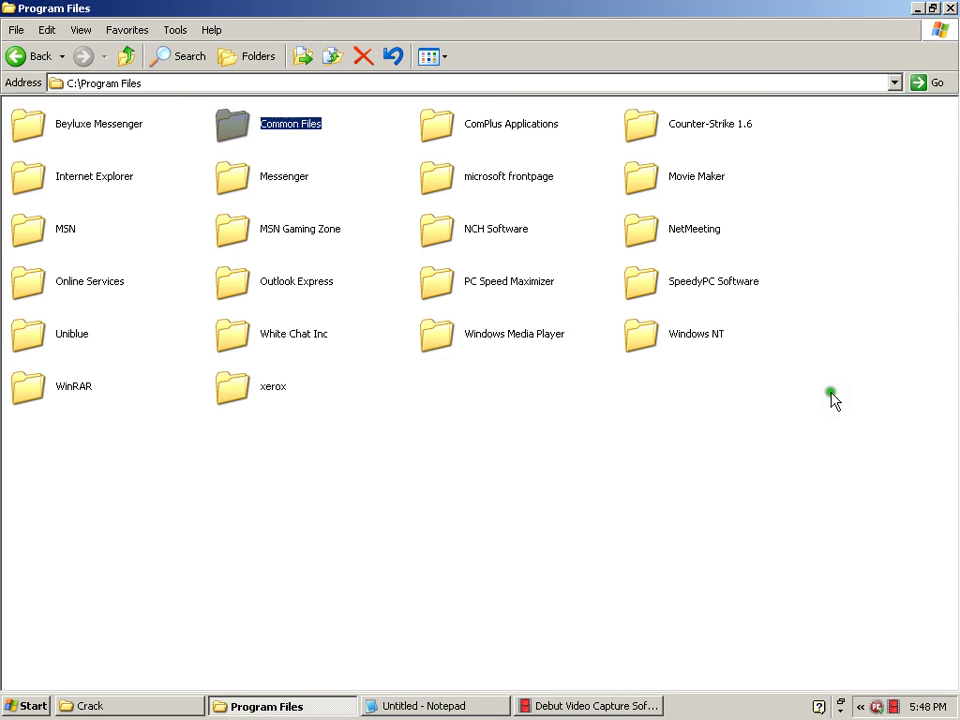
double_click(648, 290)
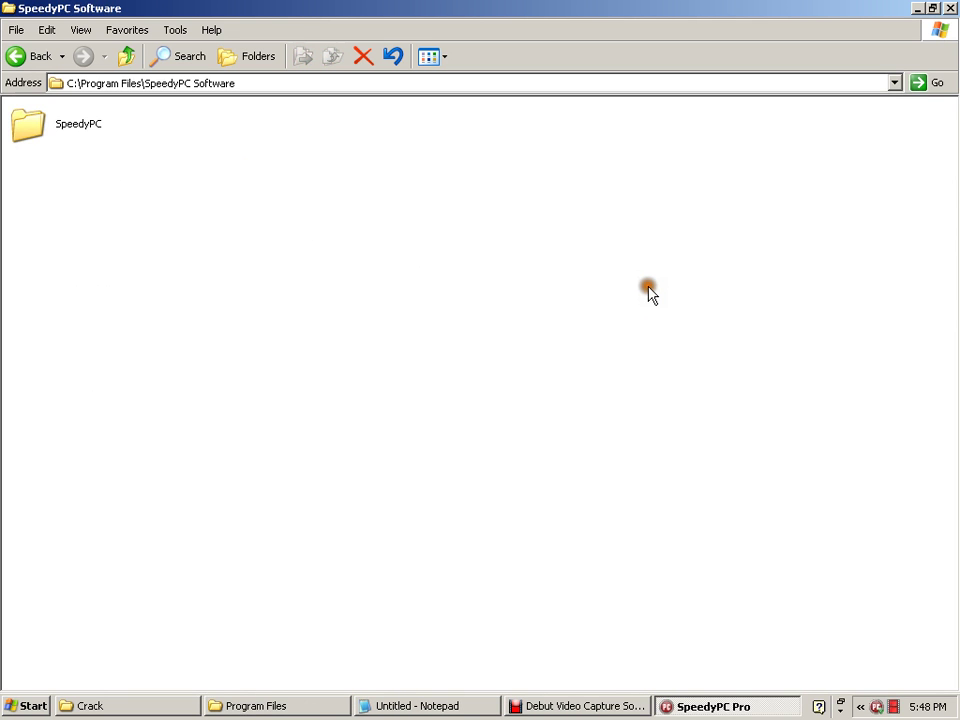
double_click(21, 128)
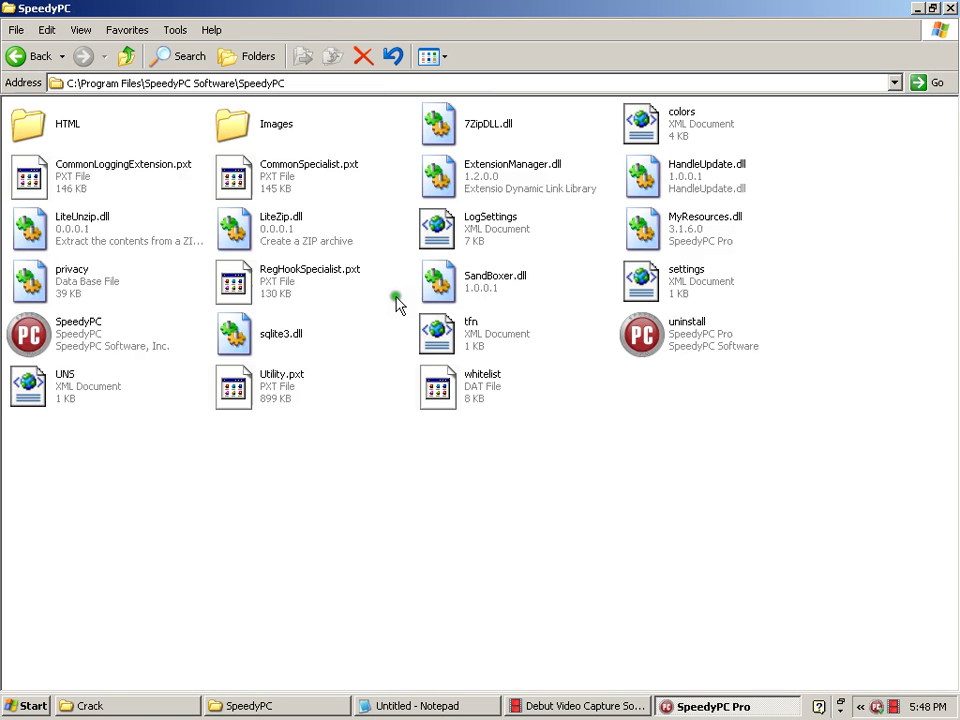
double_click(636, 340)
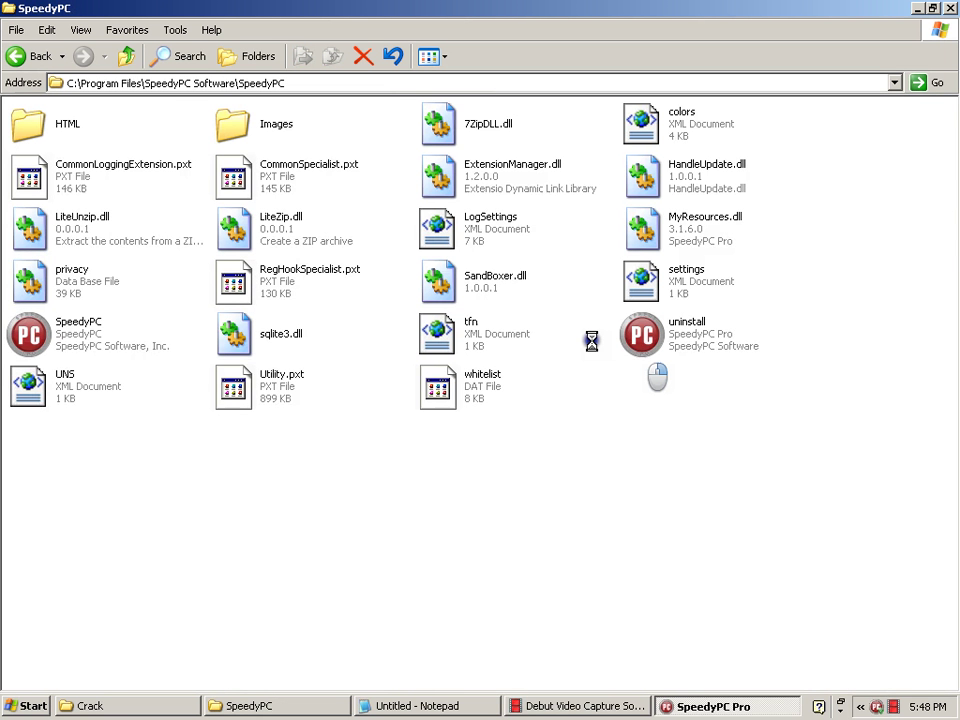
right_click(591, 342)
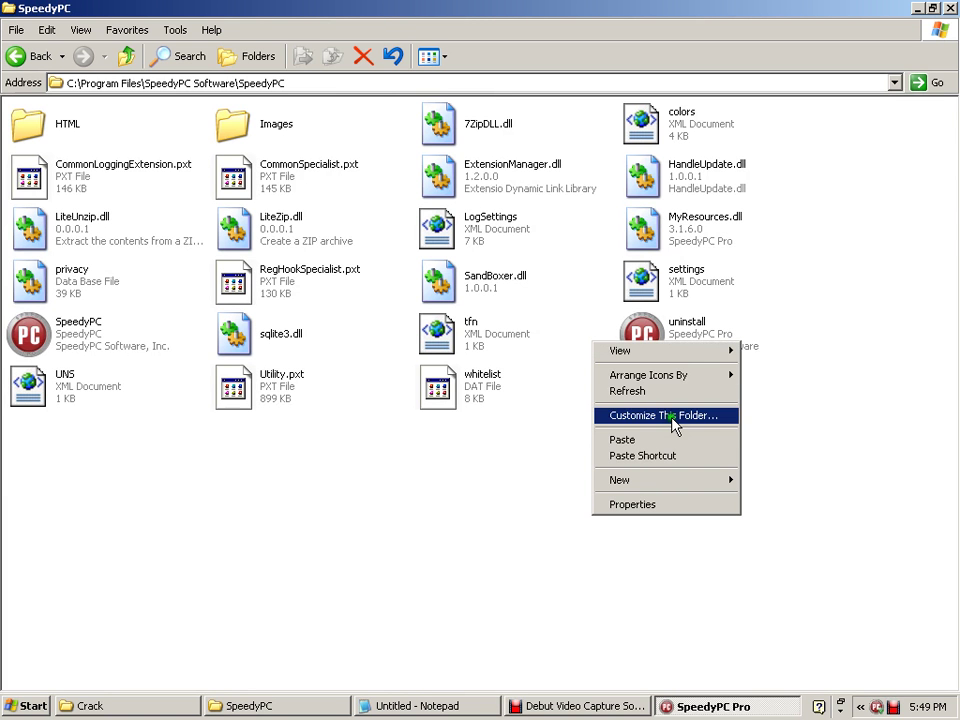
click(622, 440)
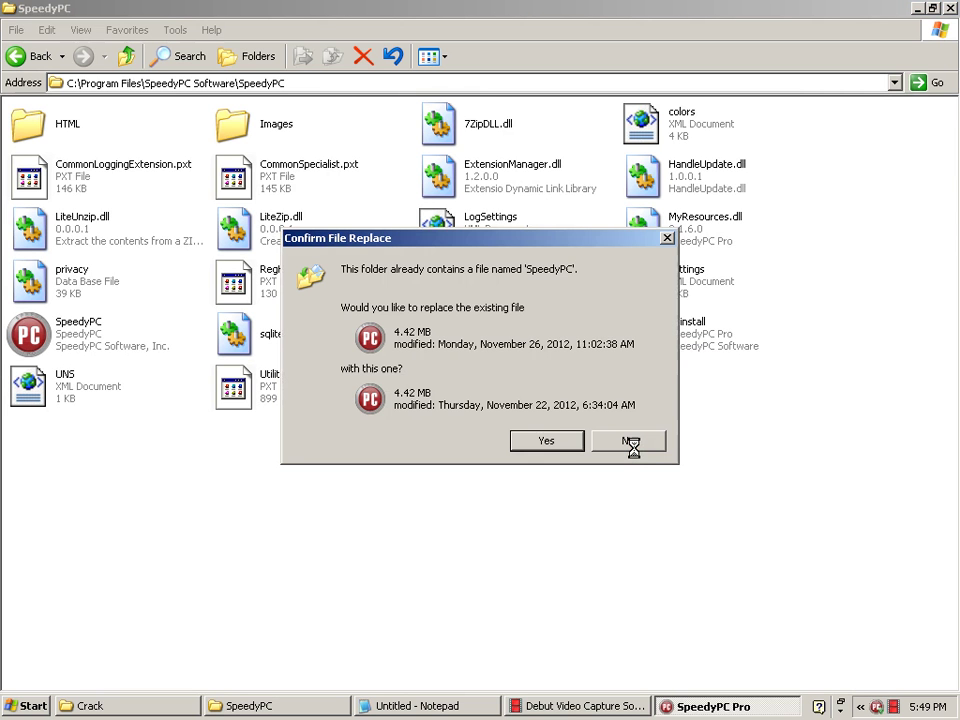
click(546, 441)
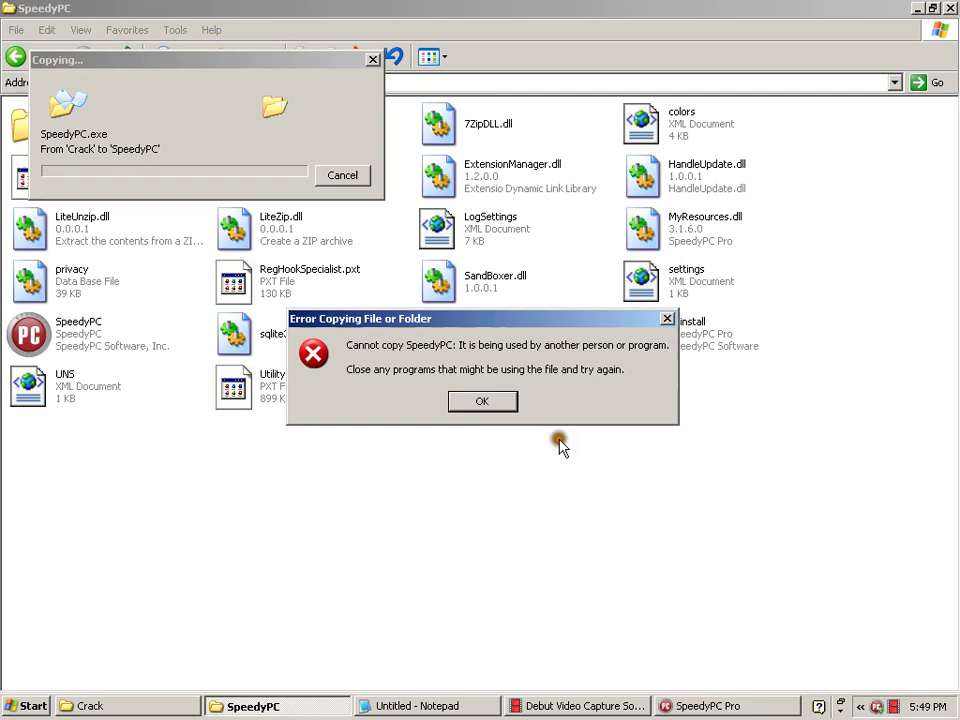
click(463, 402)
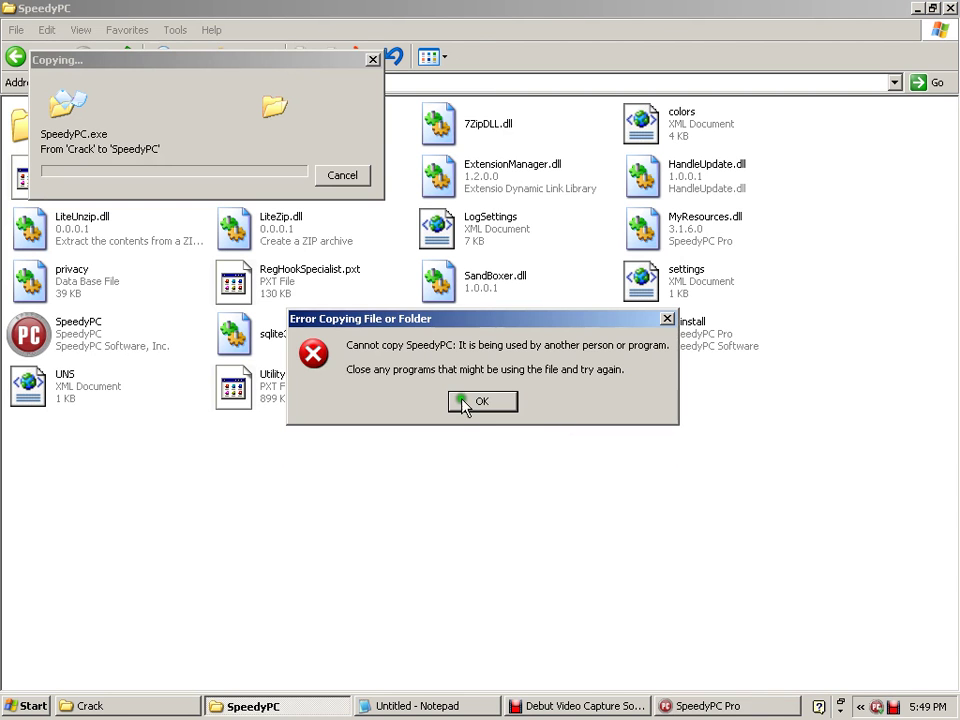
click(463, 402)
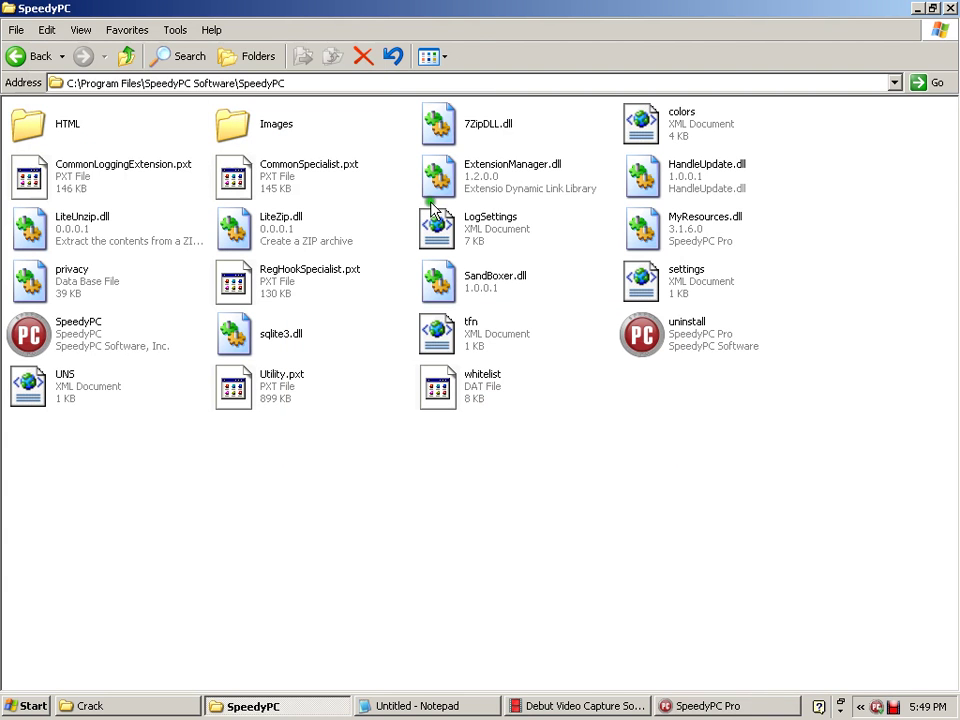
Exit SpeedyPC Pro completely, confirming Exit in its prompt
click(912, 10)
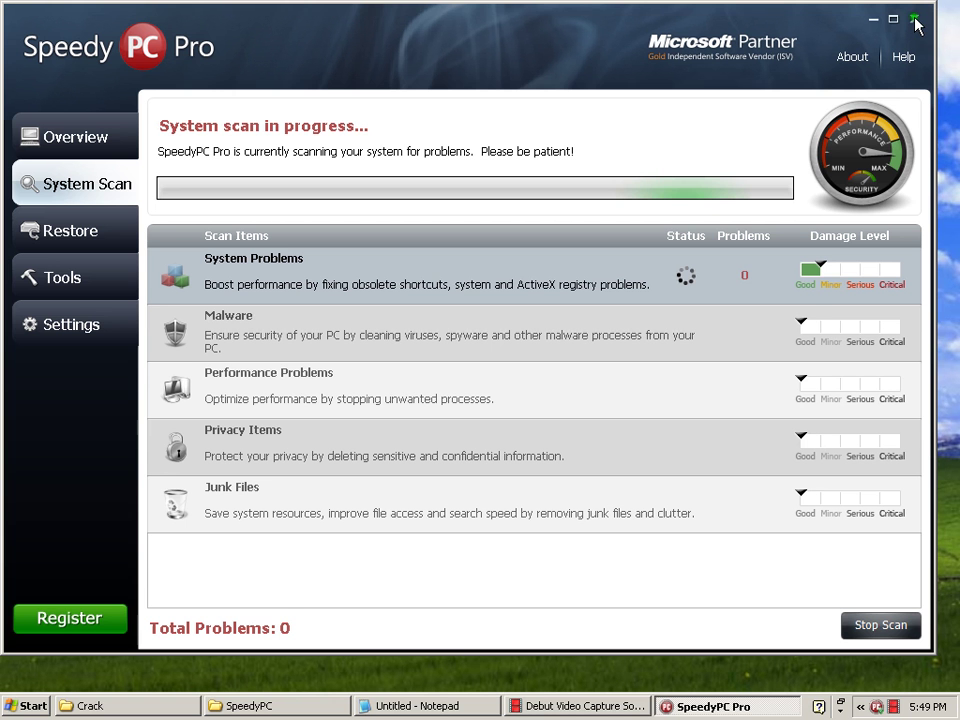
click(913, 19)
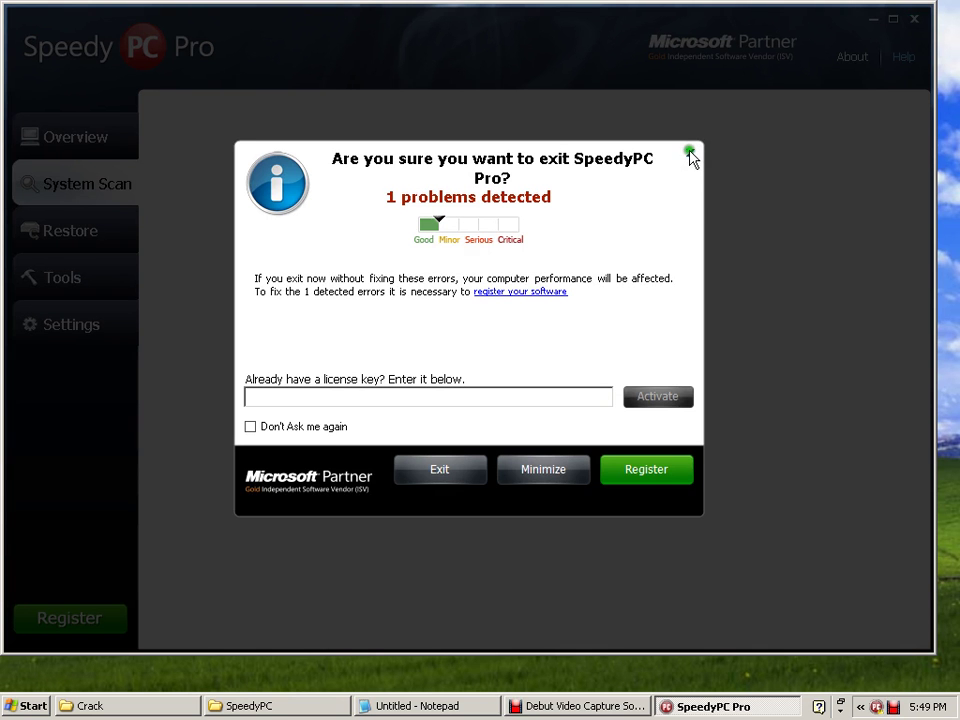
click(448, 469)
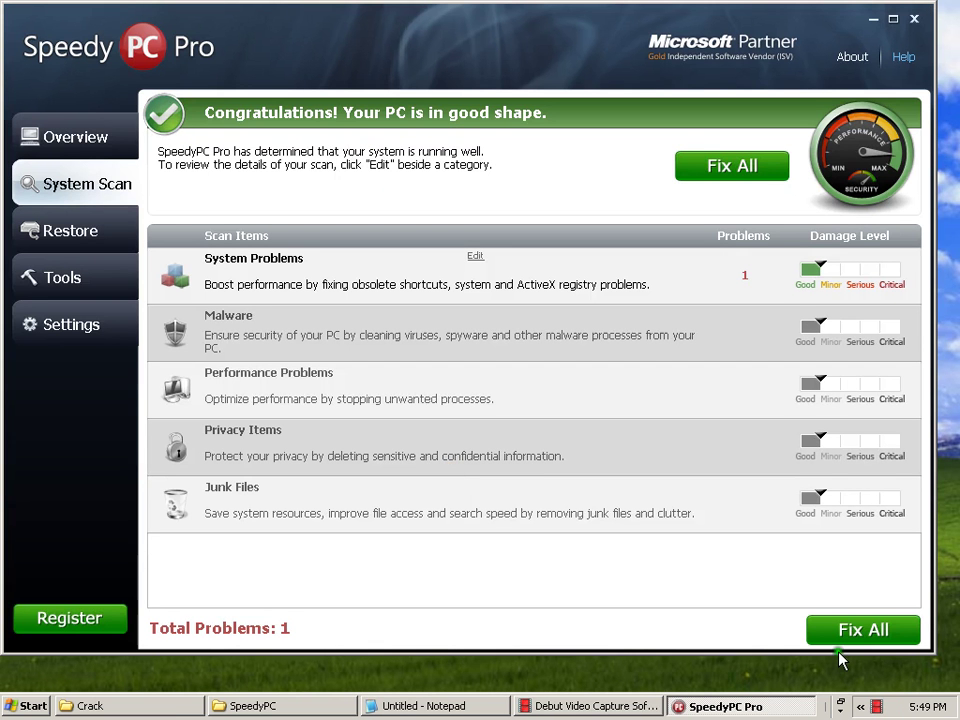
click(913, 20)
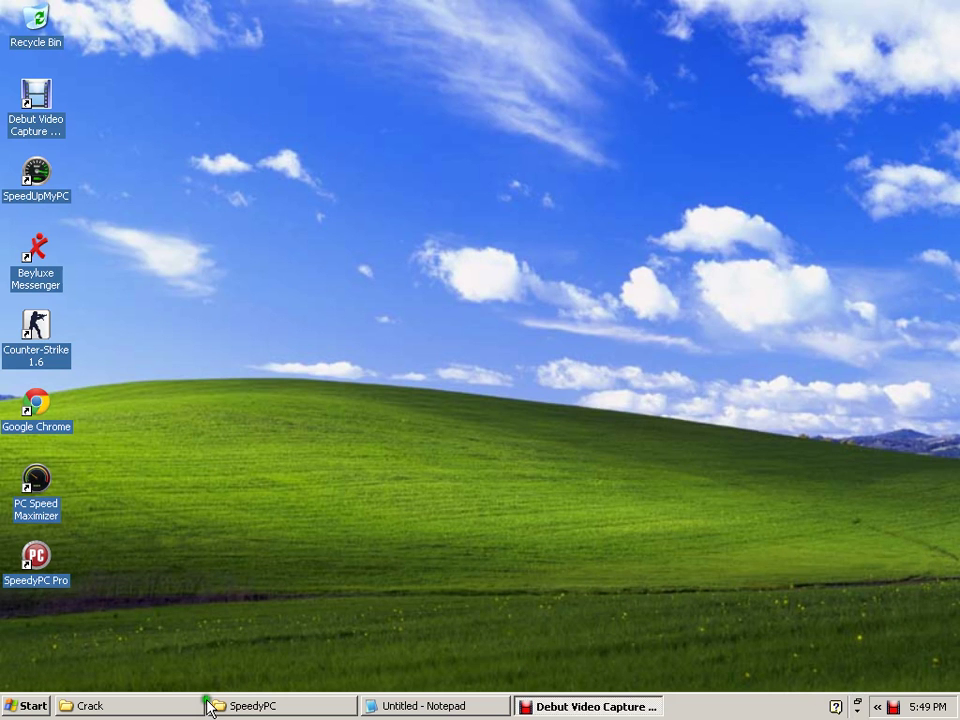
Paste the cracked SpeedyPC file over the installed one, confirm replacement, then minimize the folder
click(284, 707)
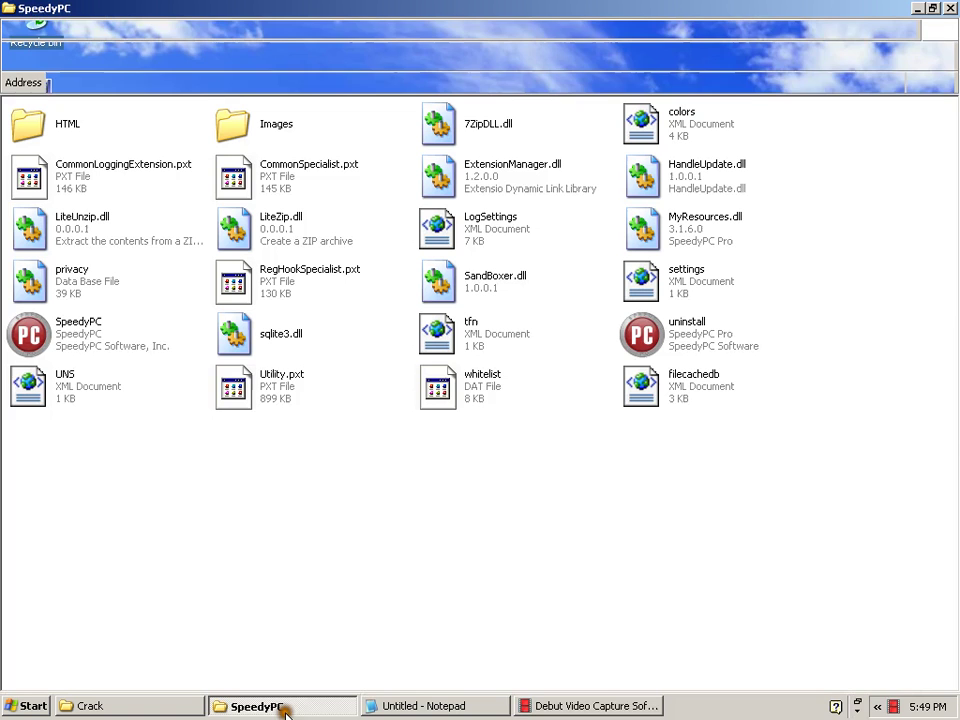
right_click(549, 394)
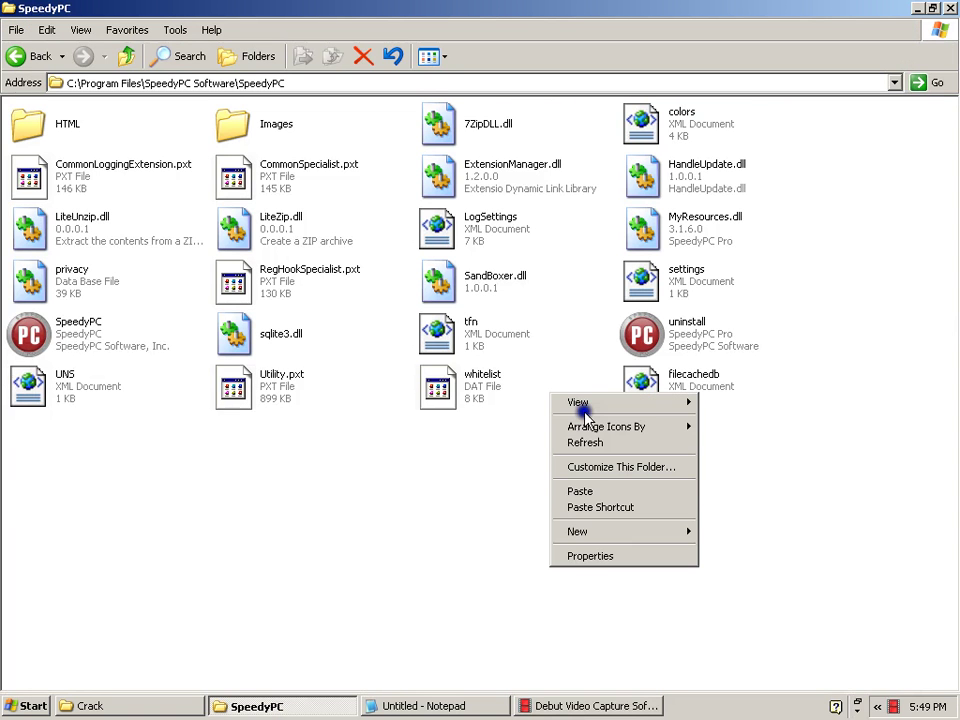
click(580, 491)
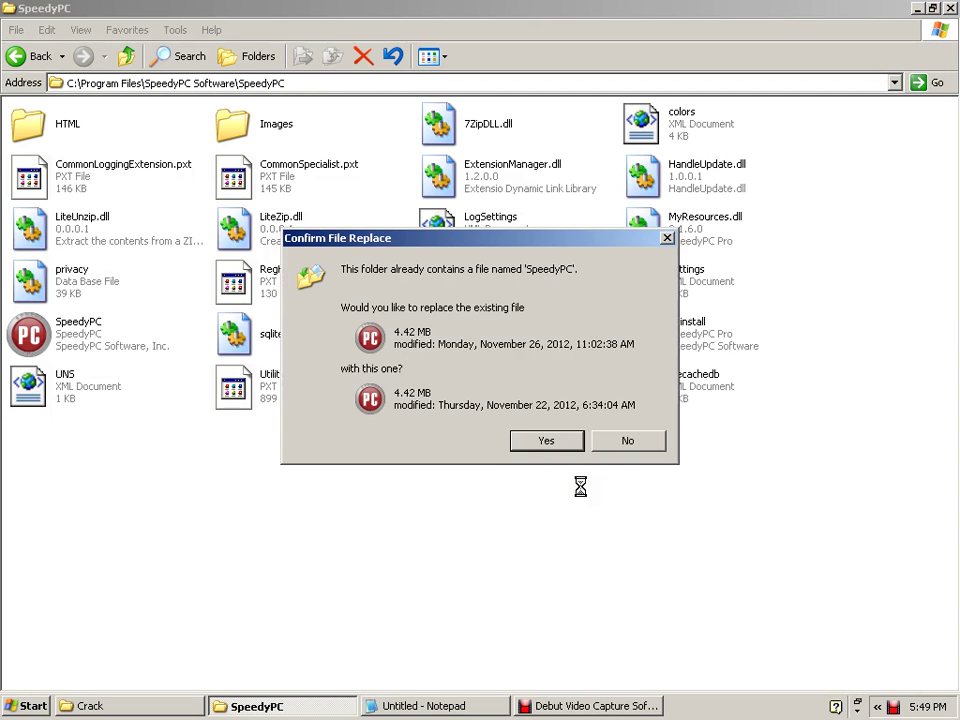
click(545, 443)
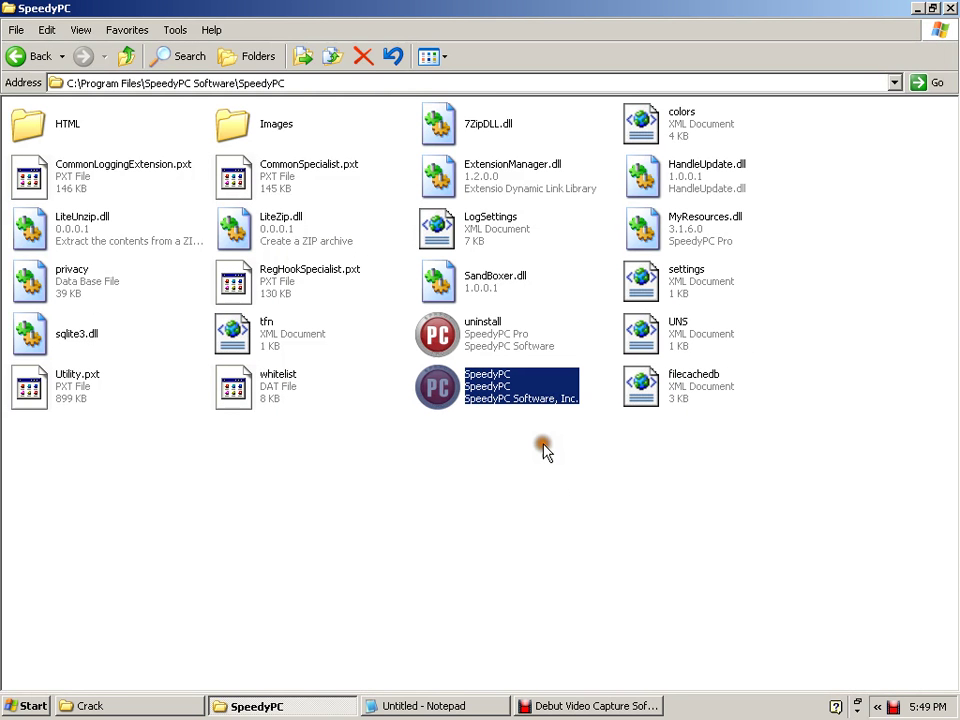
click(918, 9)
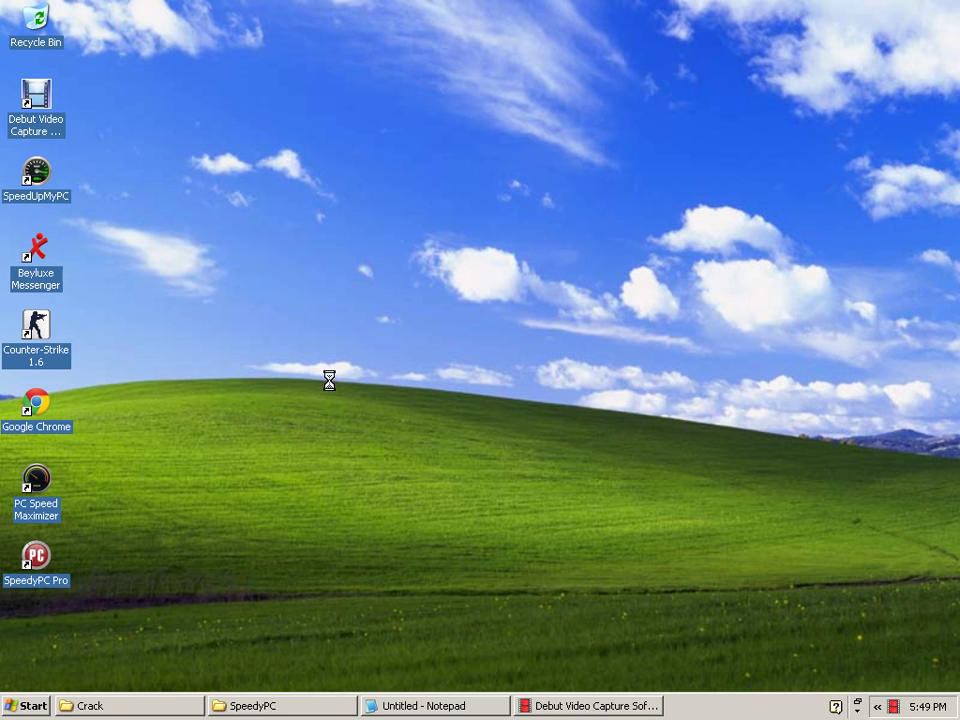
Relaunch SpeedyPC Pro and close the newsletter prompt with 'Do not show this message again' ticked
double_click(38, 570)
click(474, 222)
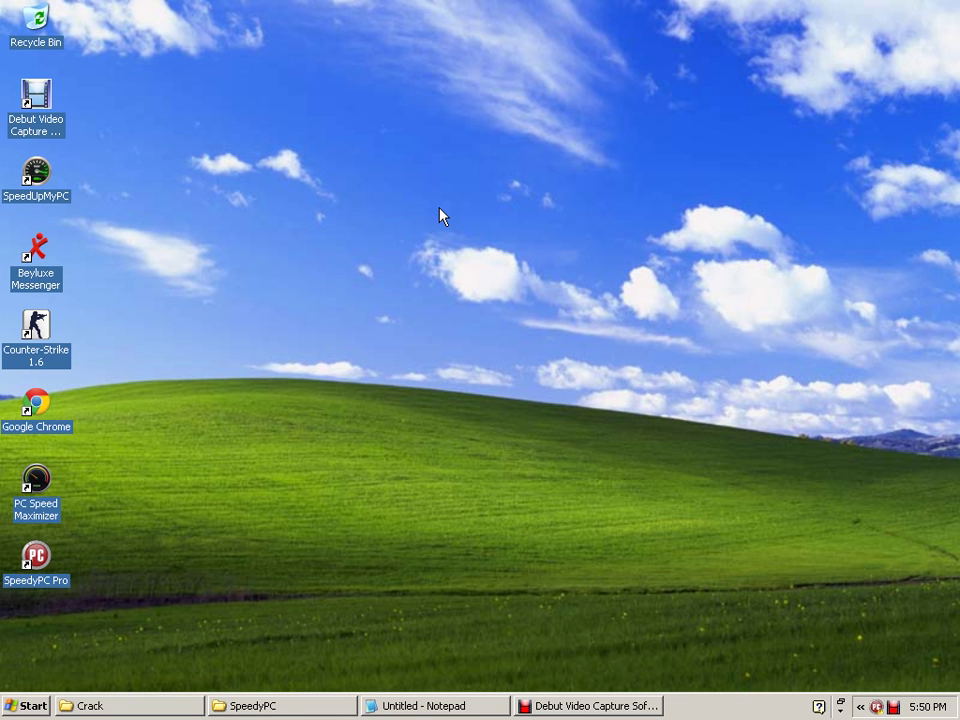
click(439, 209)
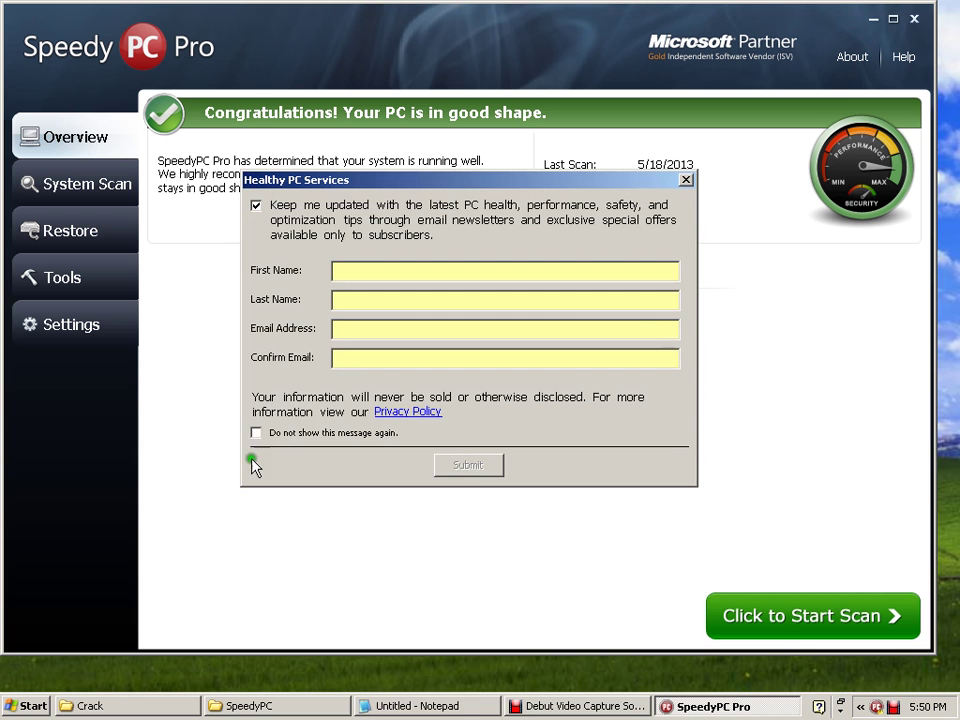
click(256, 432)
click(686, 180)
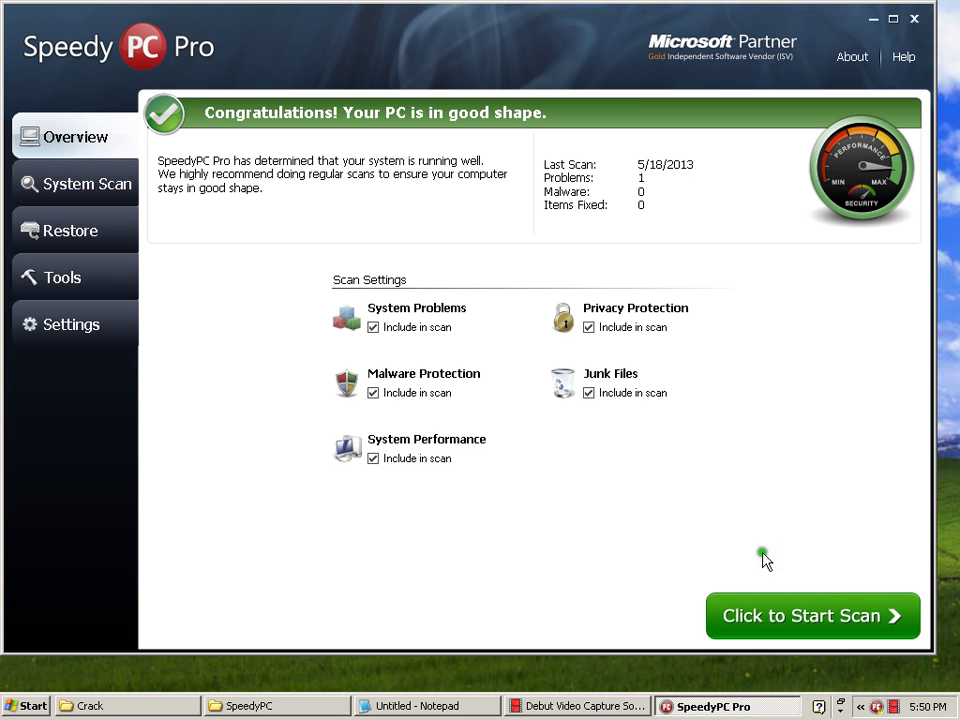
Open the Tools page, view the list of startup programs, and return to Tools
click(98, 281)
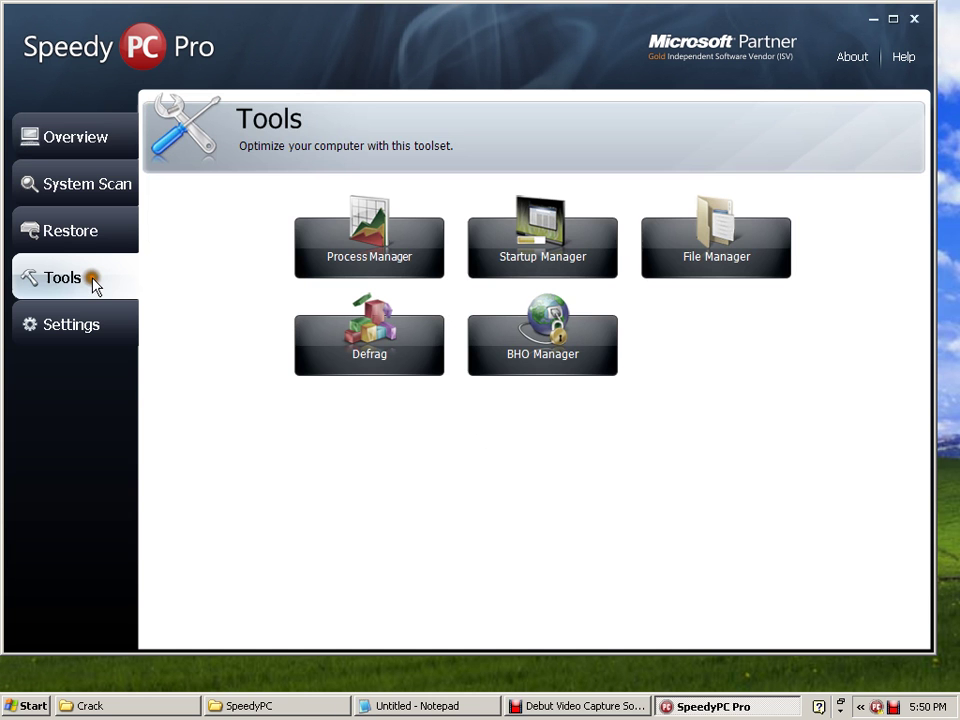
click(670, 270)
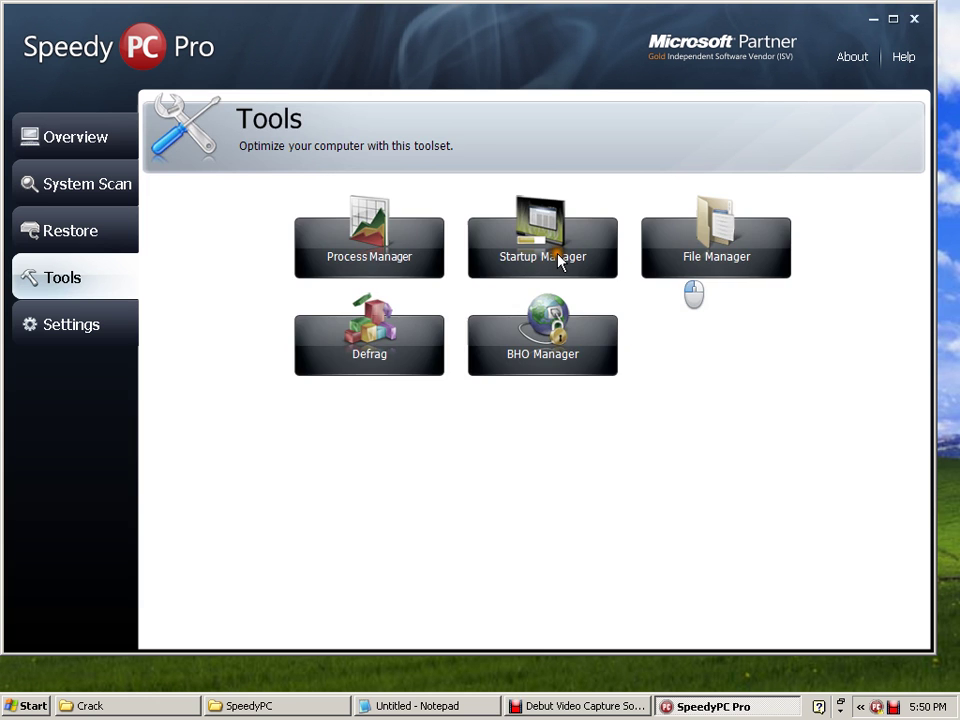
click(559, 259)
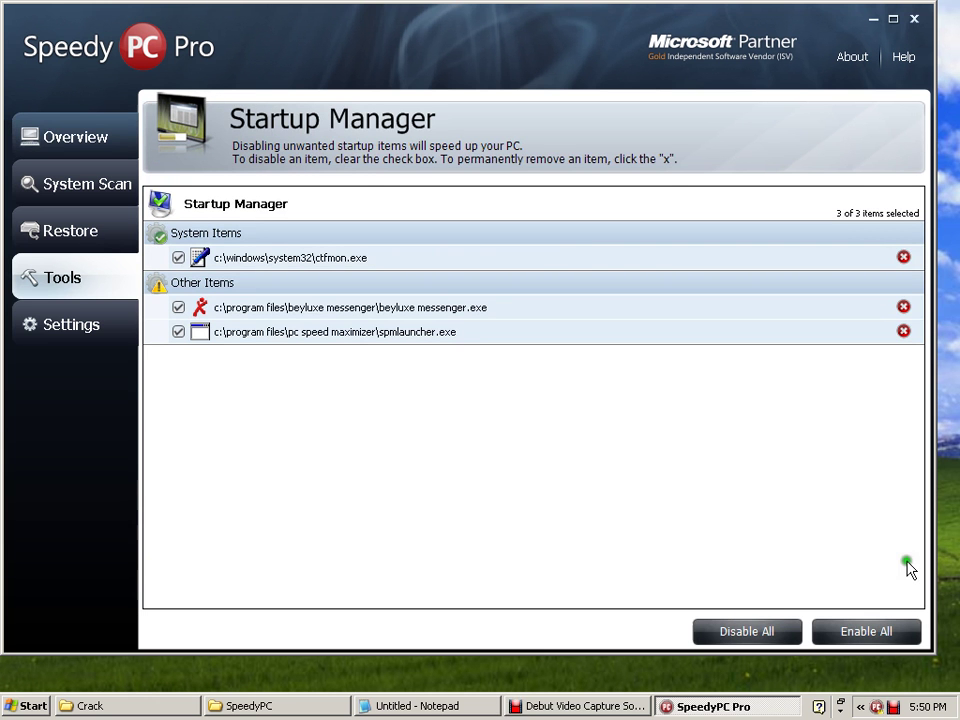
click(80, 289)
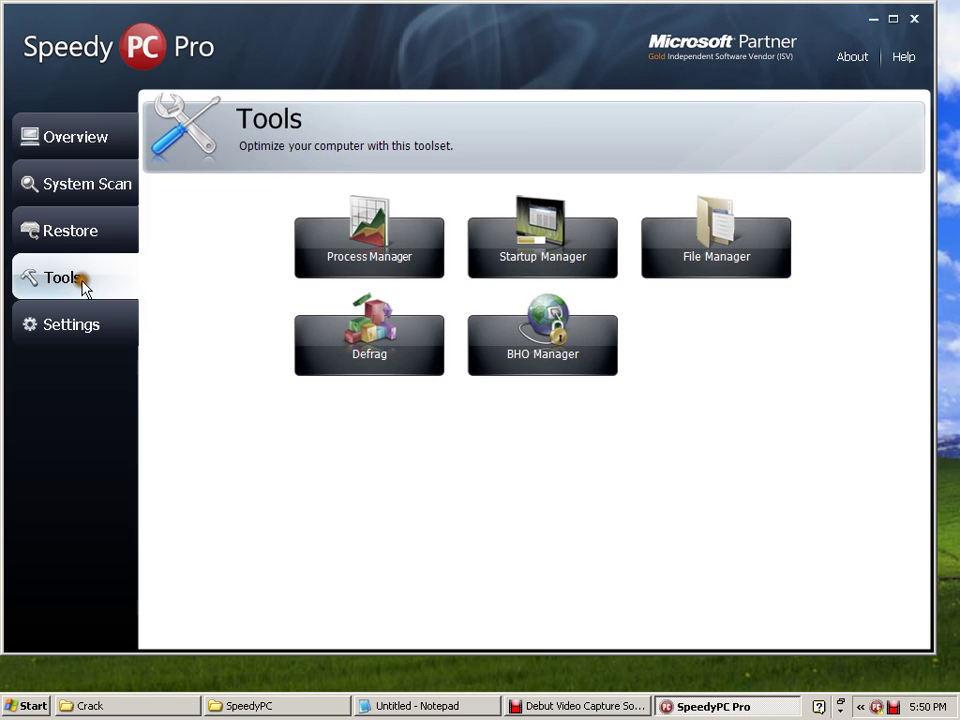
Browse the File Extension and BHO Managers, then the Defrag page listing drives C: and D:
click(762, 250)
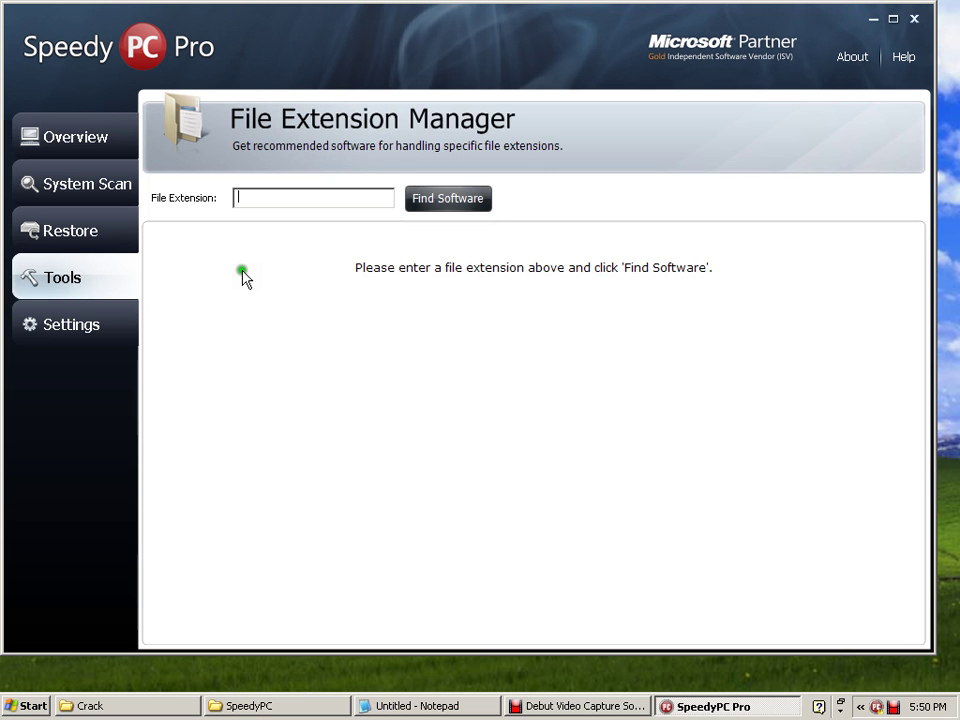
click(62, 277)
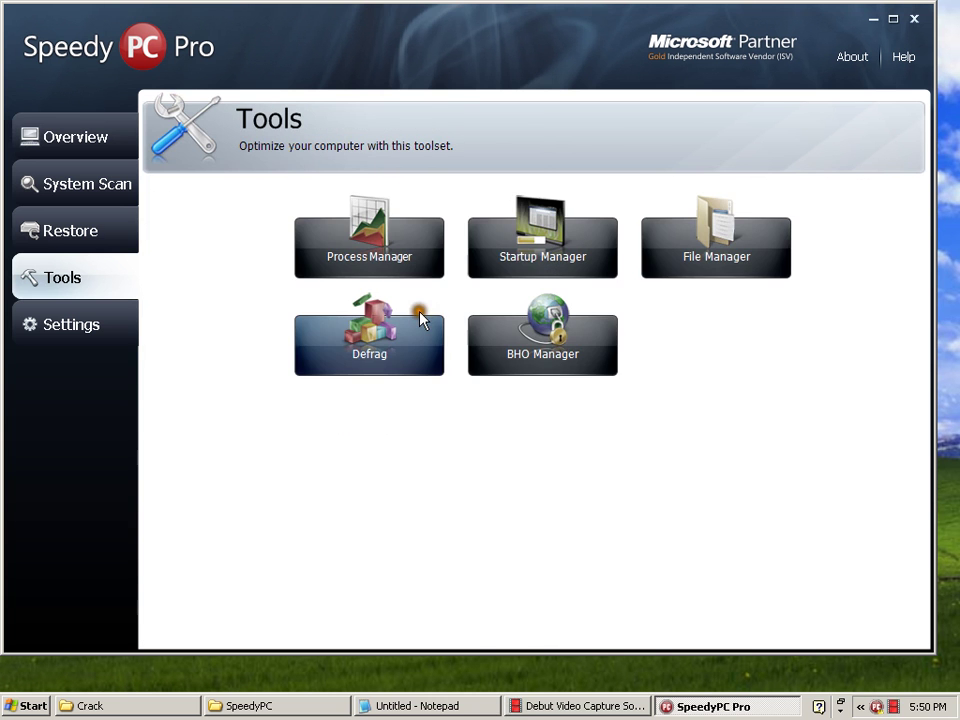
click(574, 370)
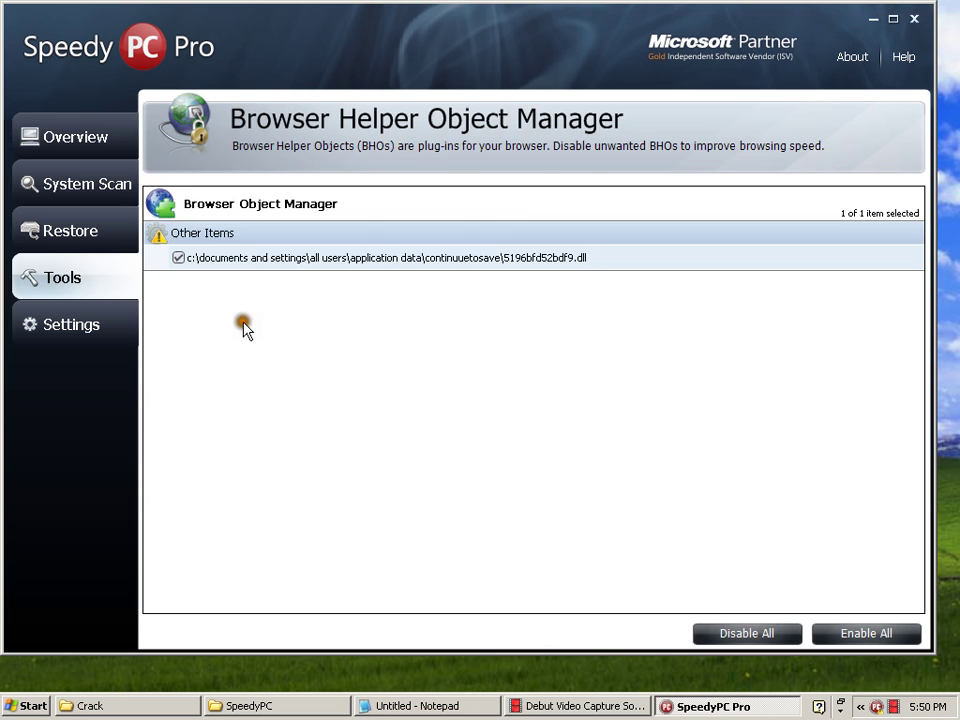
click(86, 270)
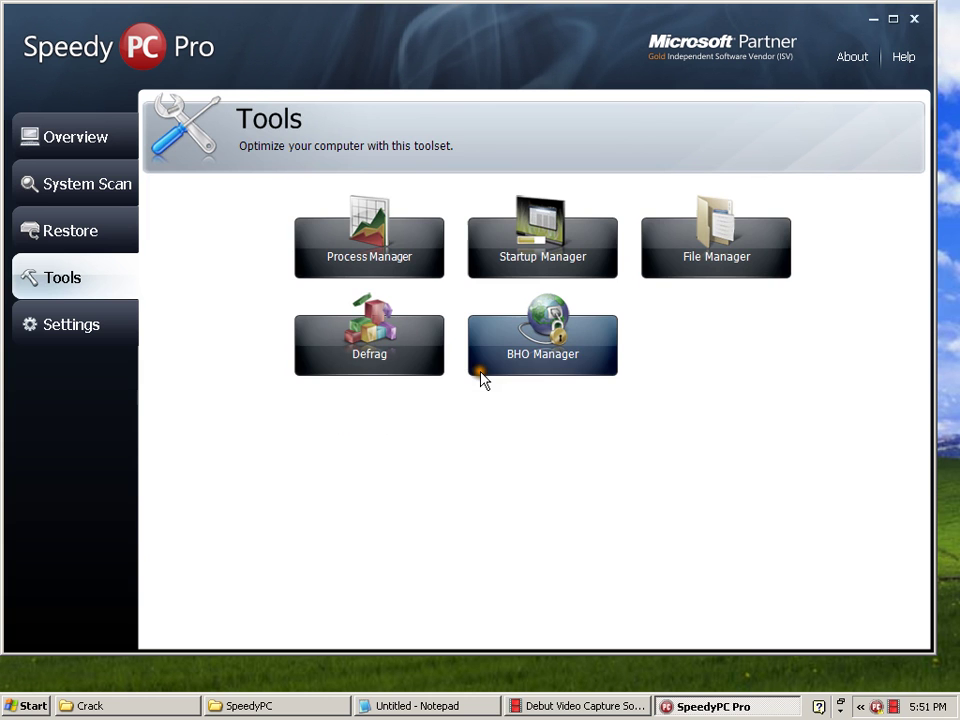
click(366, 366)
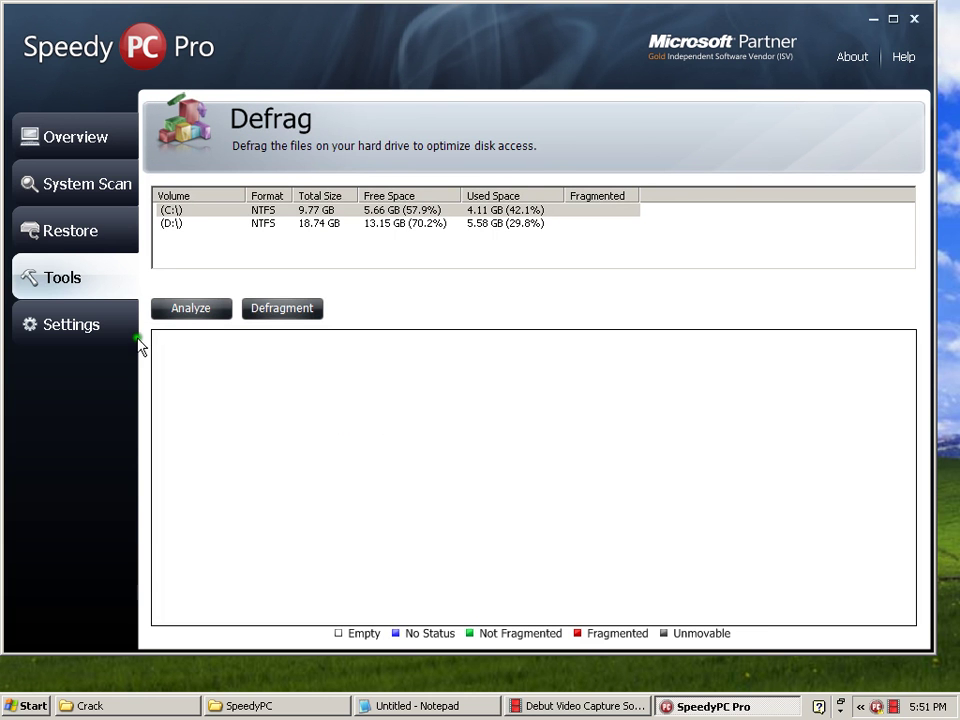
click(62, 324)
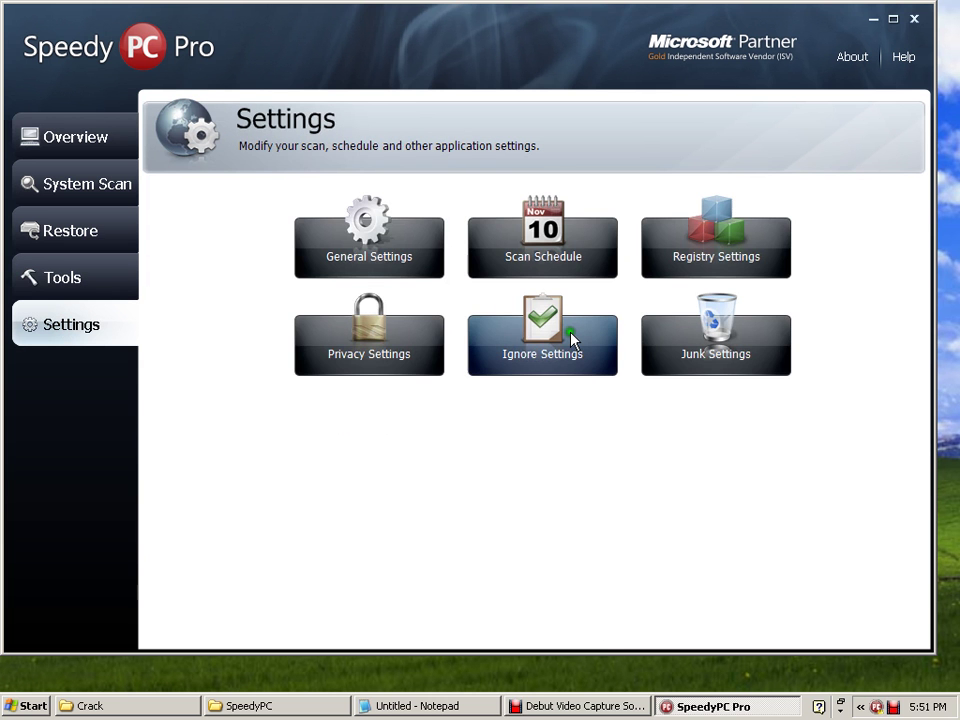
Review the General Settings, Scan Schedule and Registry scan settings pages
click(403, 247)
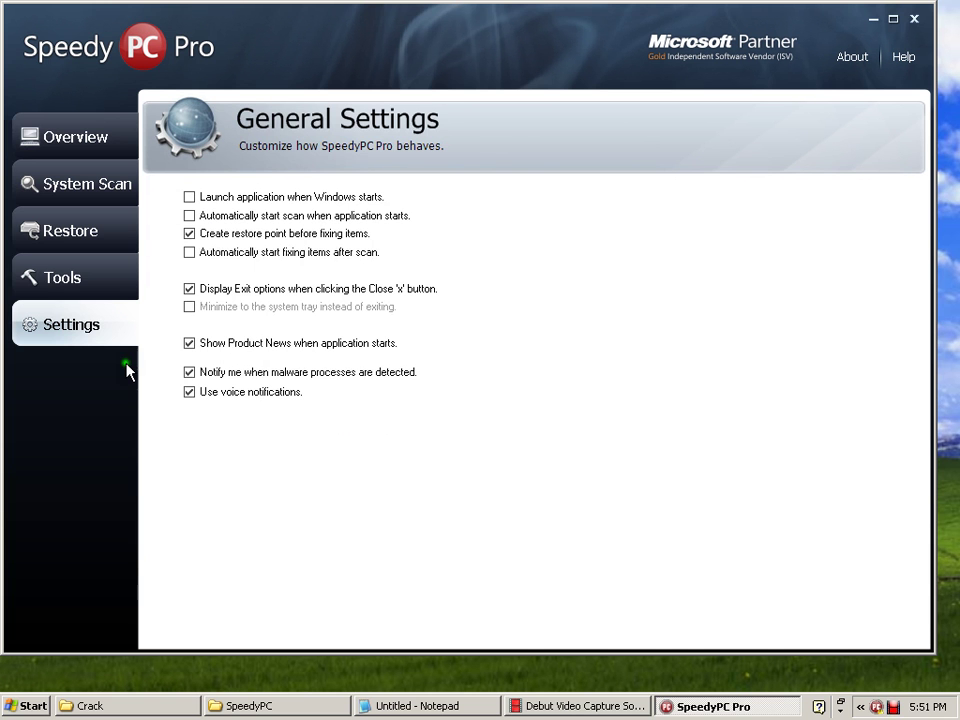
click(66, 326)
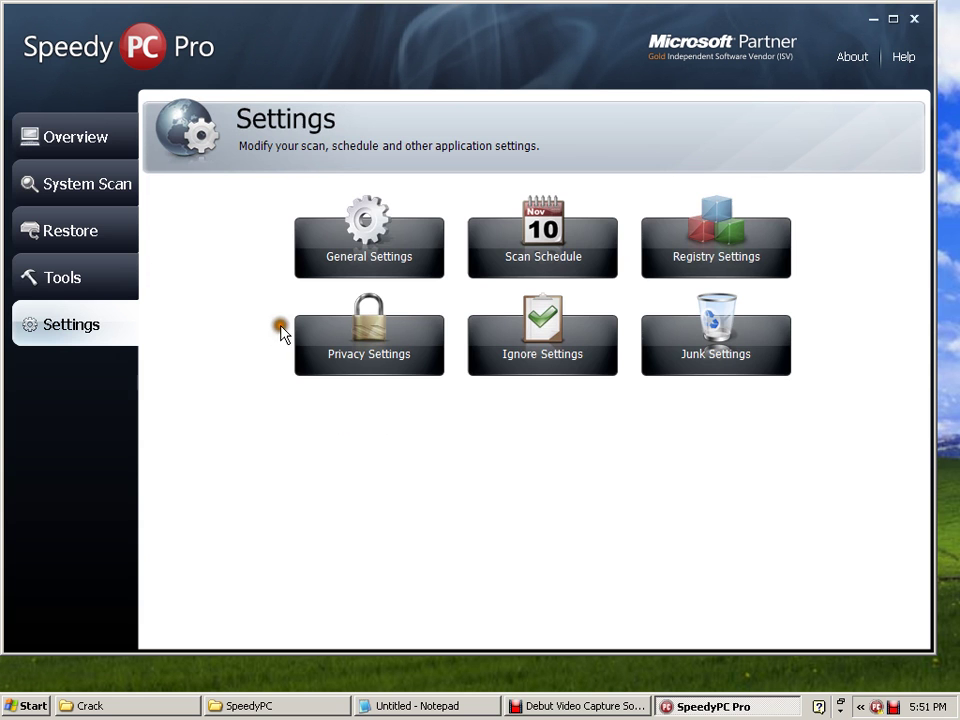
click(563, 258)
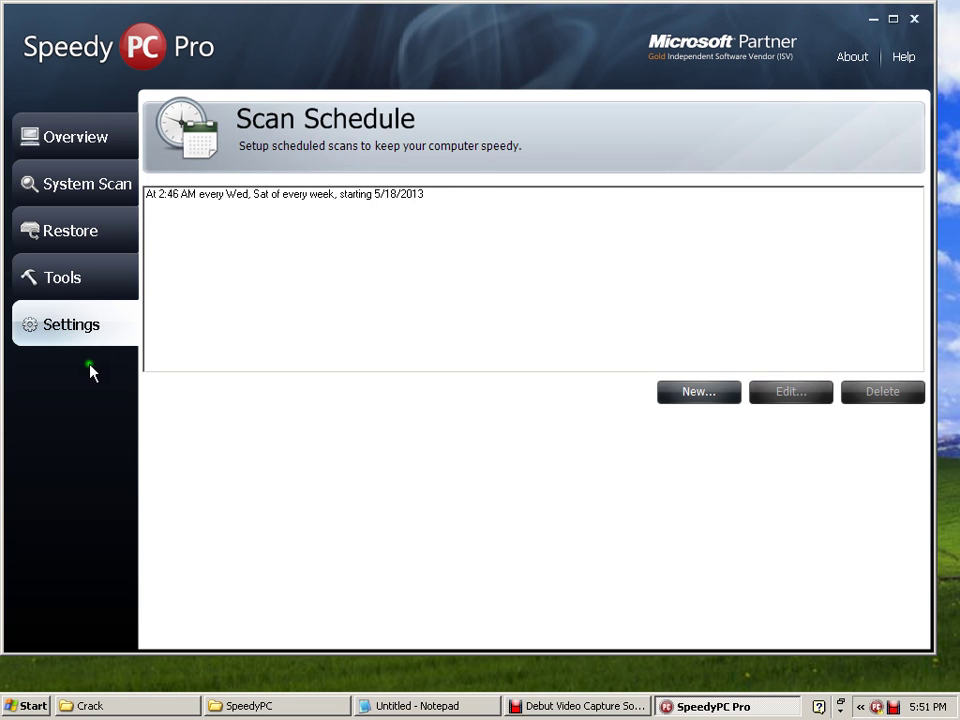
click(156, 327)
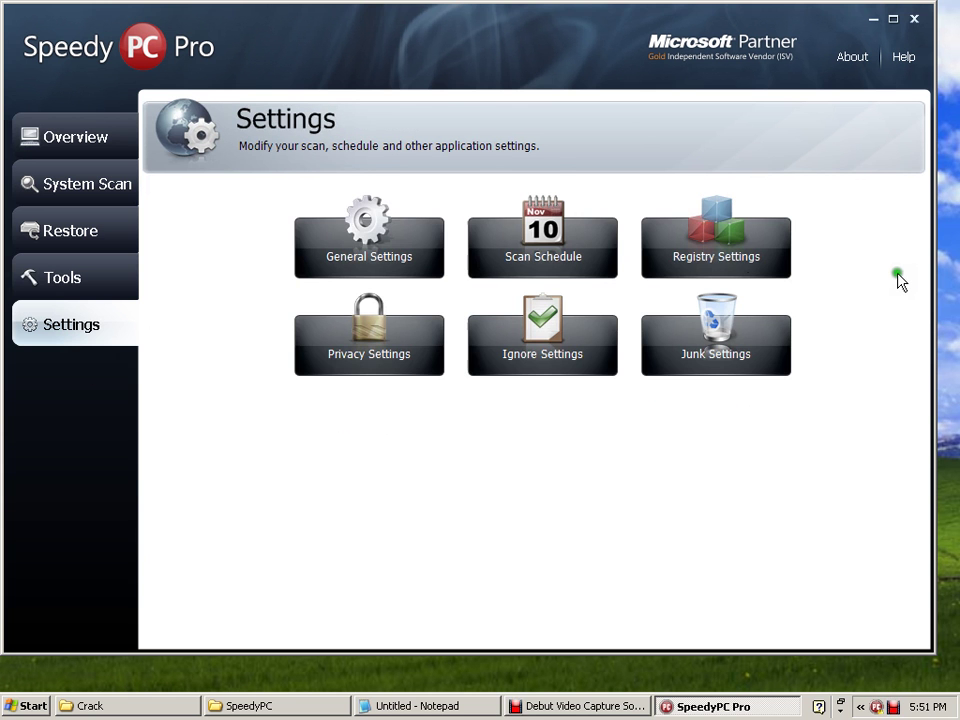
click(740, 257)
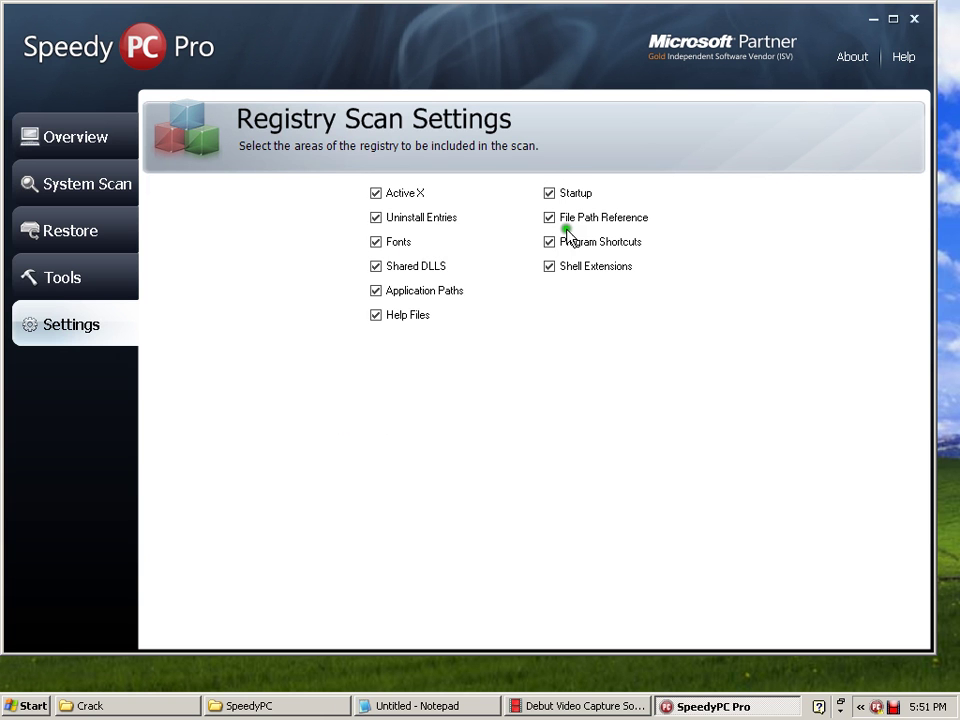
click(87, 328)
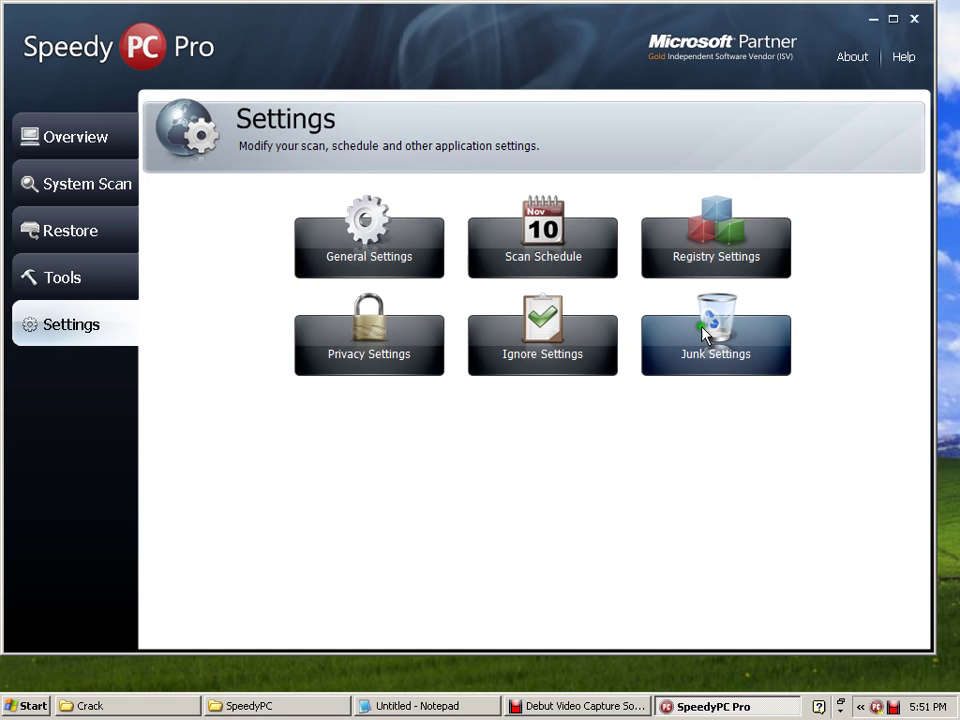
Review the Junk File and Privacy scan settings, then show the Restore Point Manager's three restore points
click(713, 354)
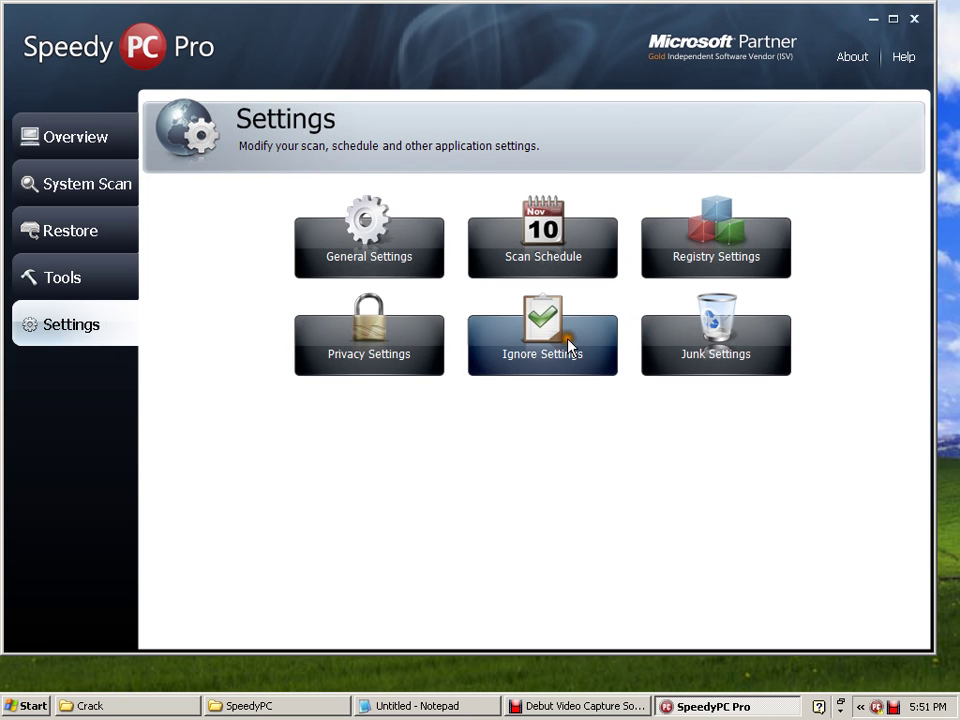
click(390, 370)
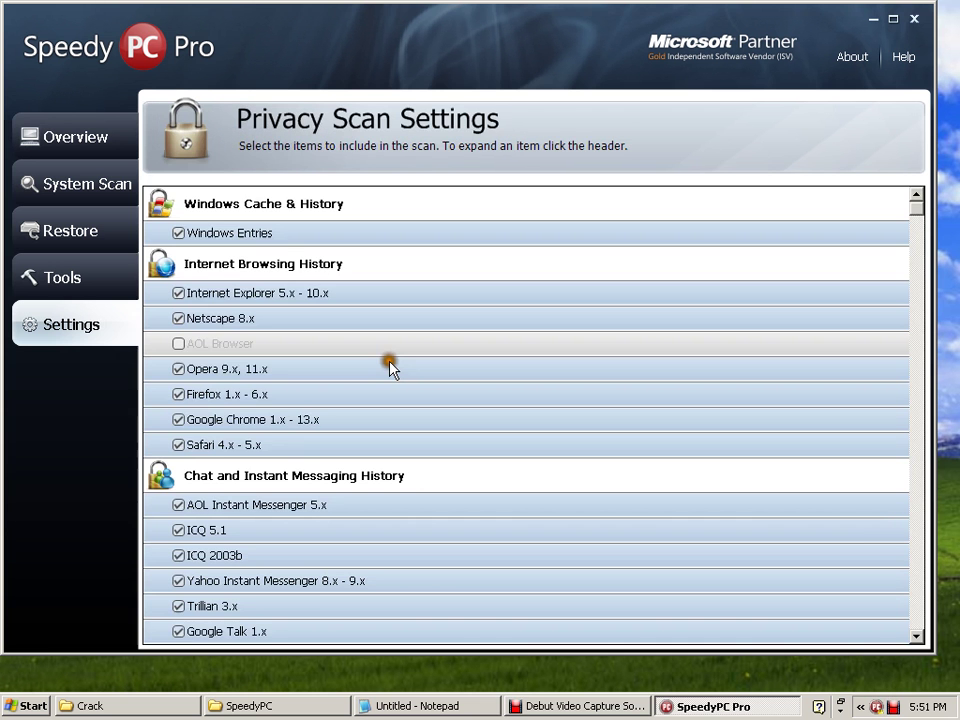
click(79, 334)
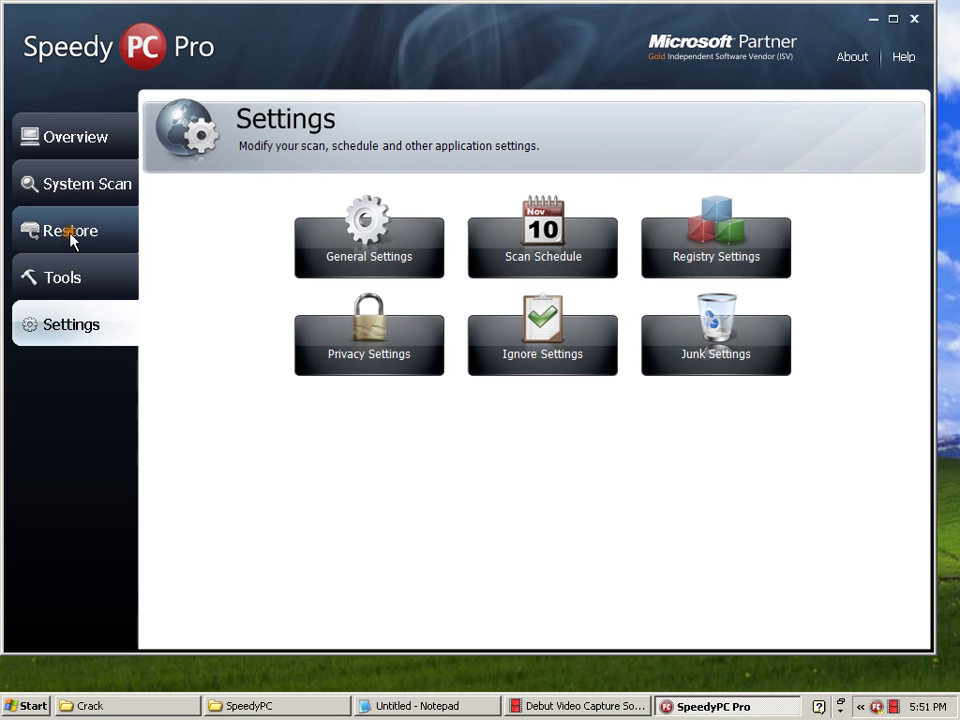
click(72, 237)
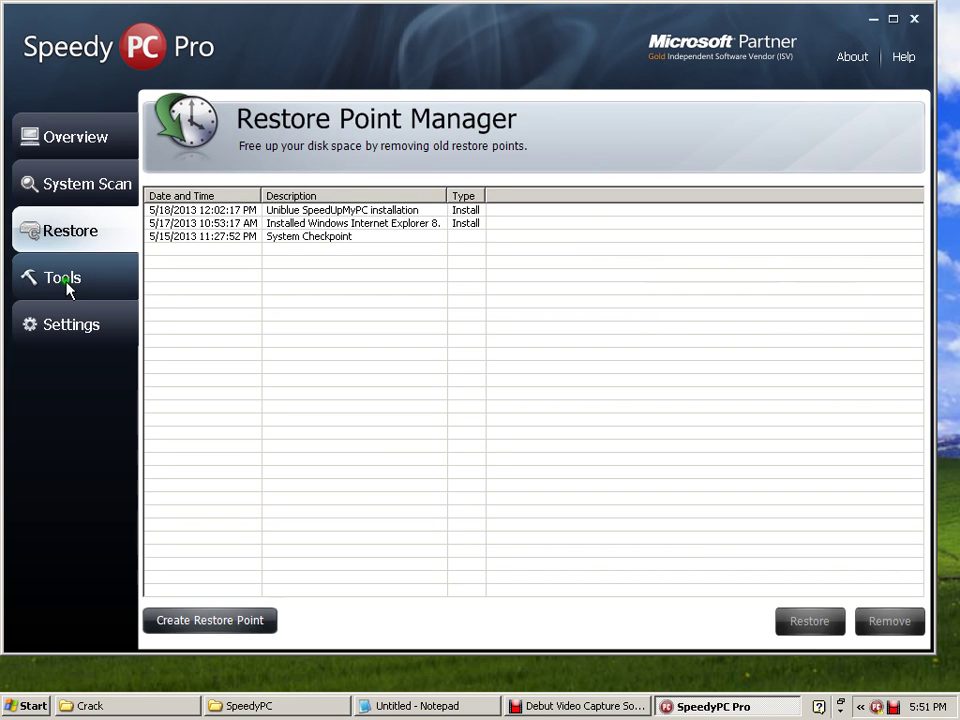
Run a full System Scan and minimize SpeedyPC Pro while it finds problems
click(93, 193)
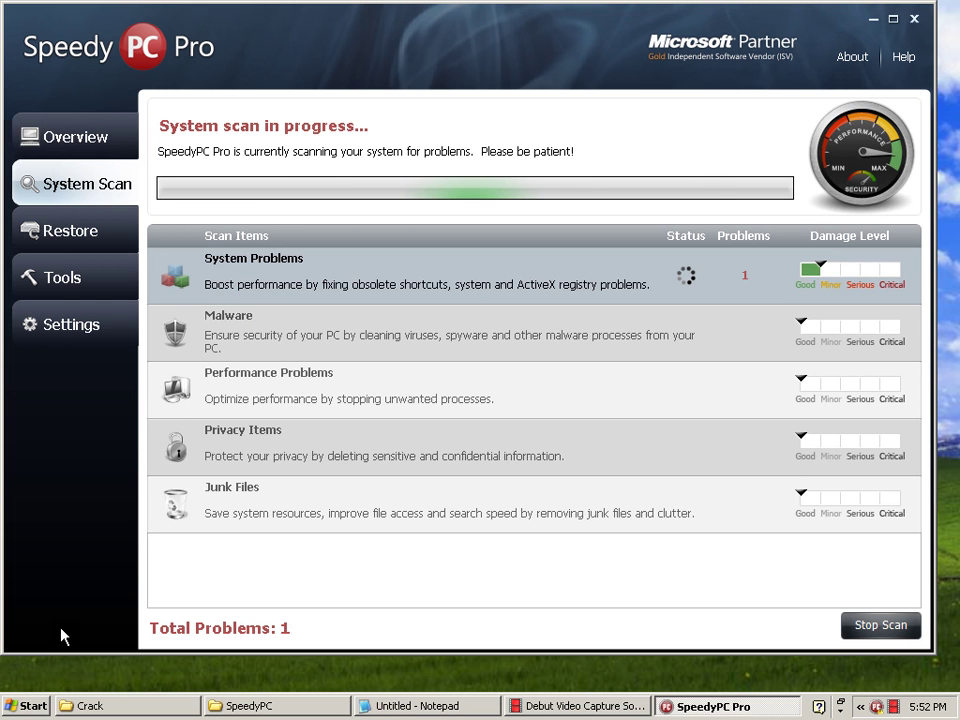
click(64, 378)
click(55, 125)
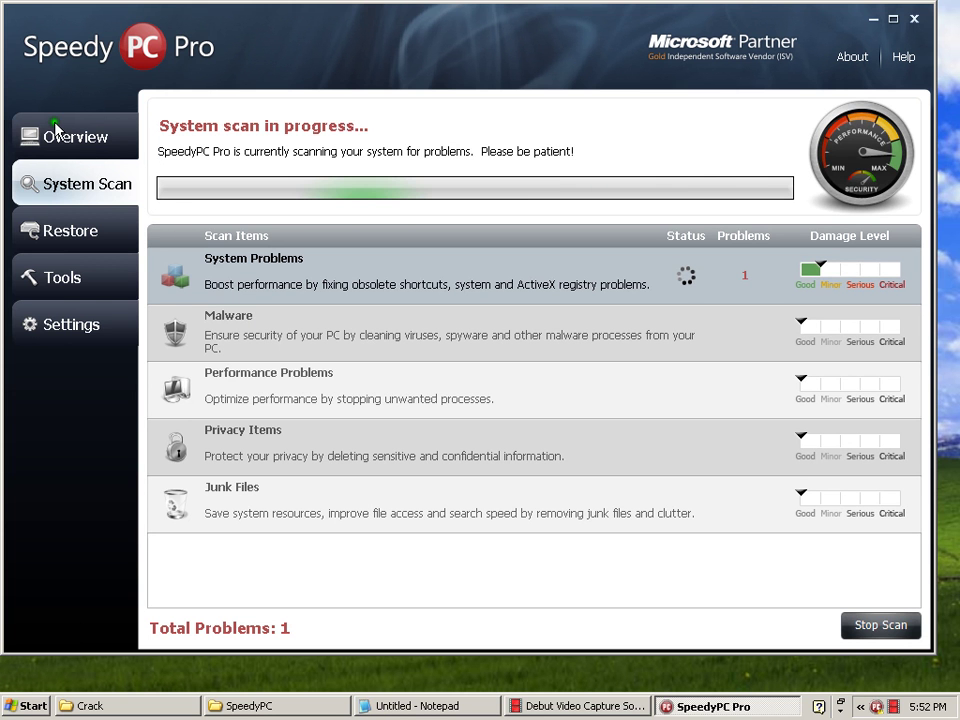
click(60, 133)
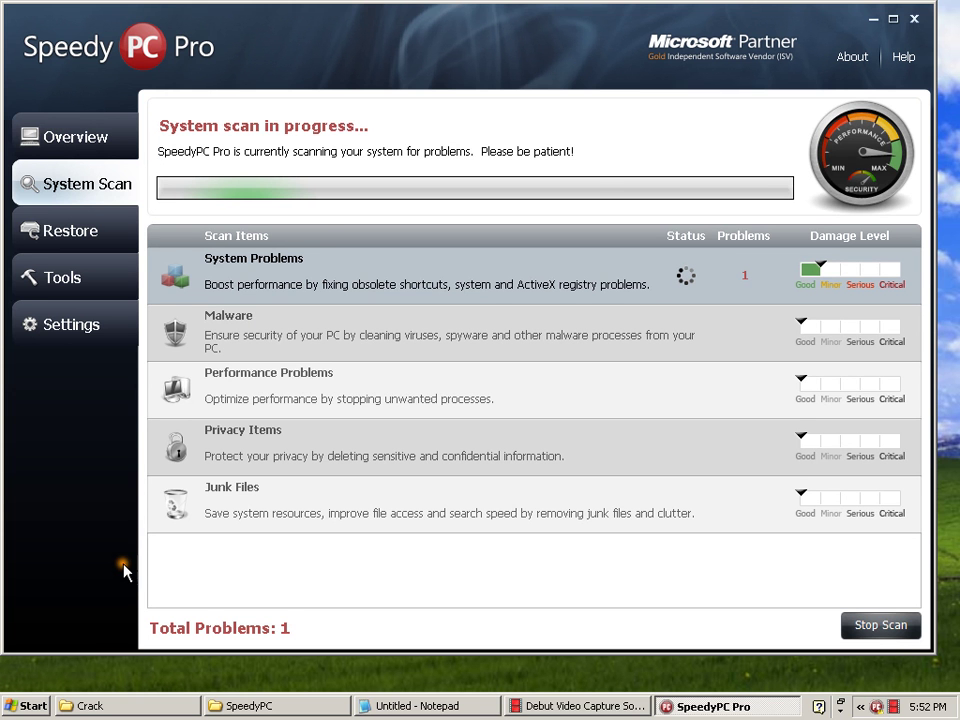
click(114, 520)
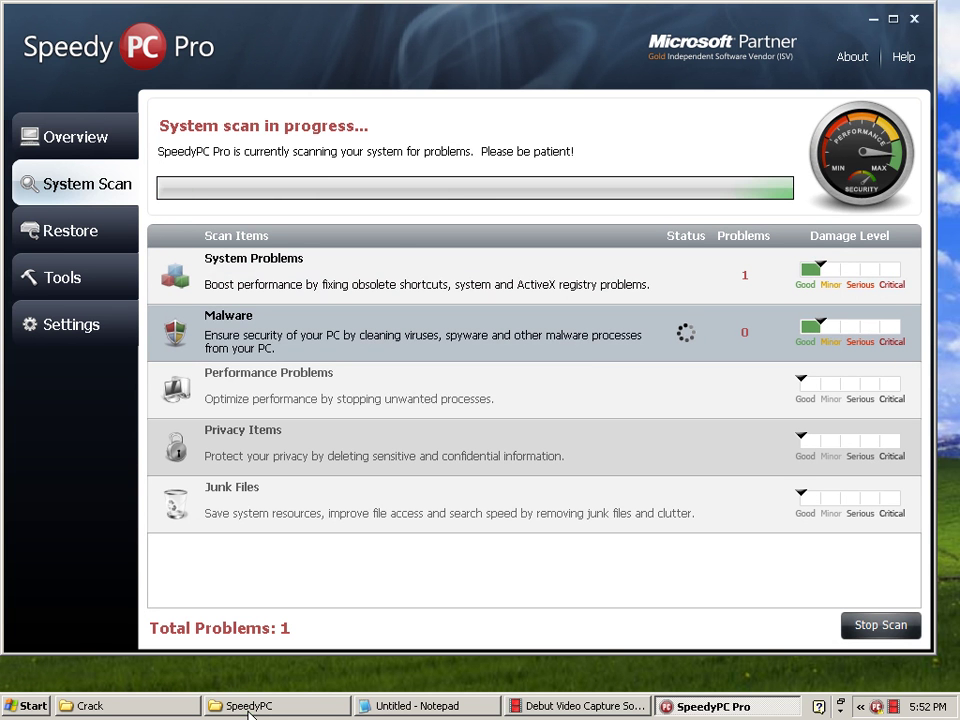
click(874, 19)
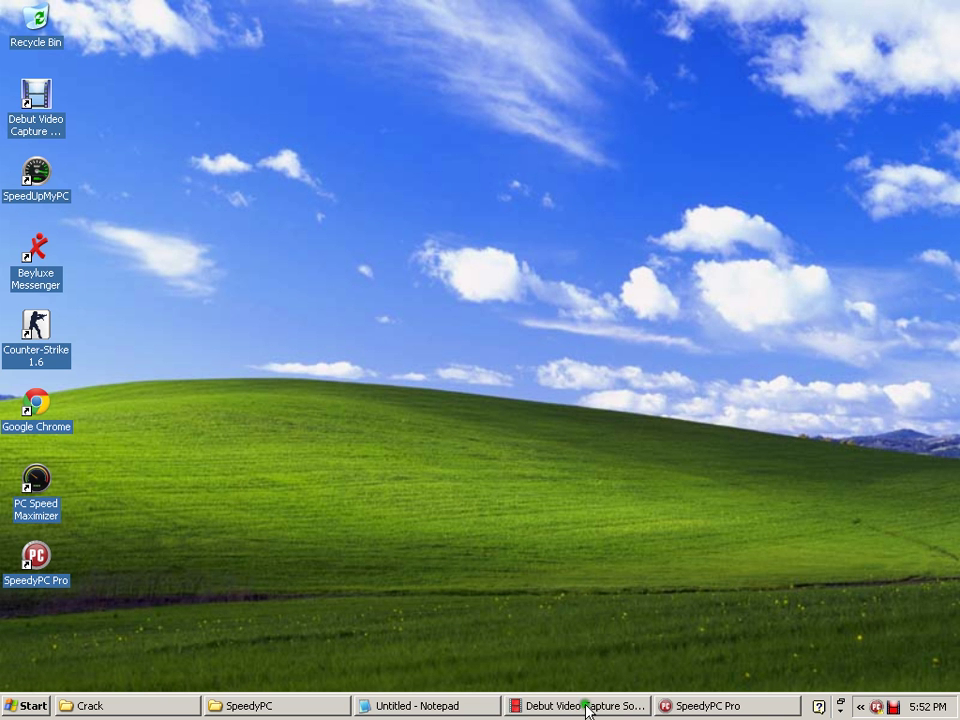
Restore SpeedyPC Pro from the taskbar to see 256 problems, including 224 junk files (2.81 GB)
click(707, 703)
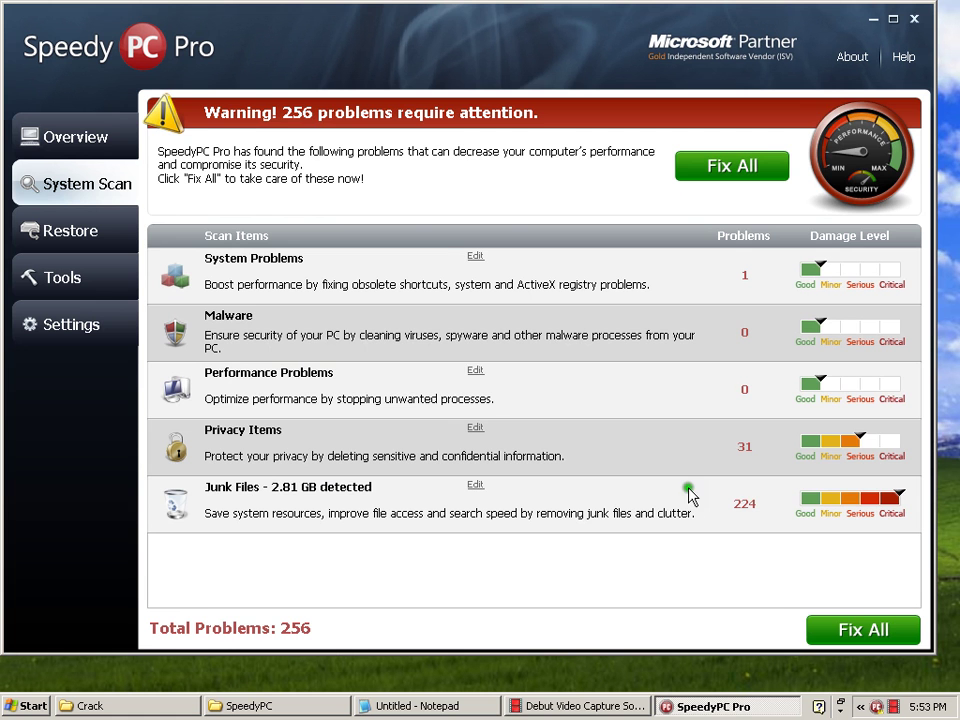
Fix All 256 found problems to start cleaning the computer
click(866, 630)
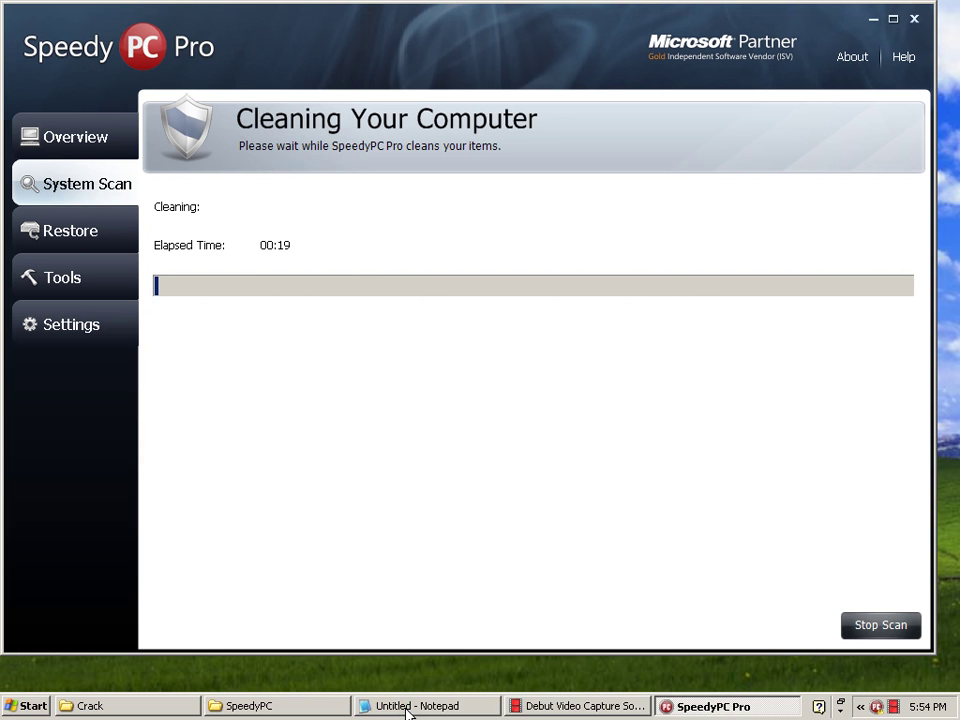
click(407, 706)
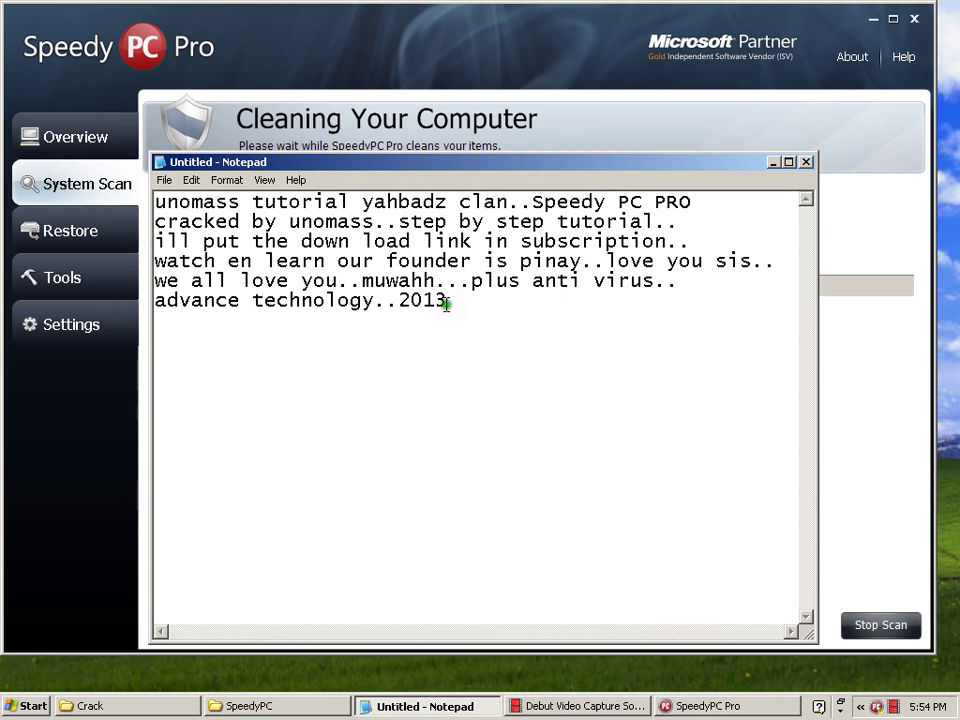
drag(446, 303, 145, 193)
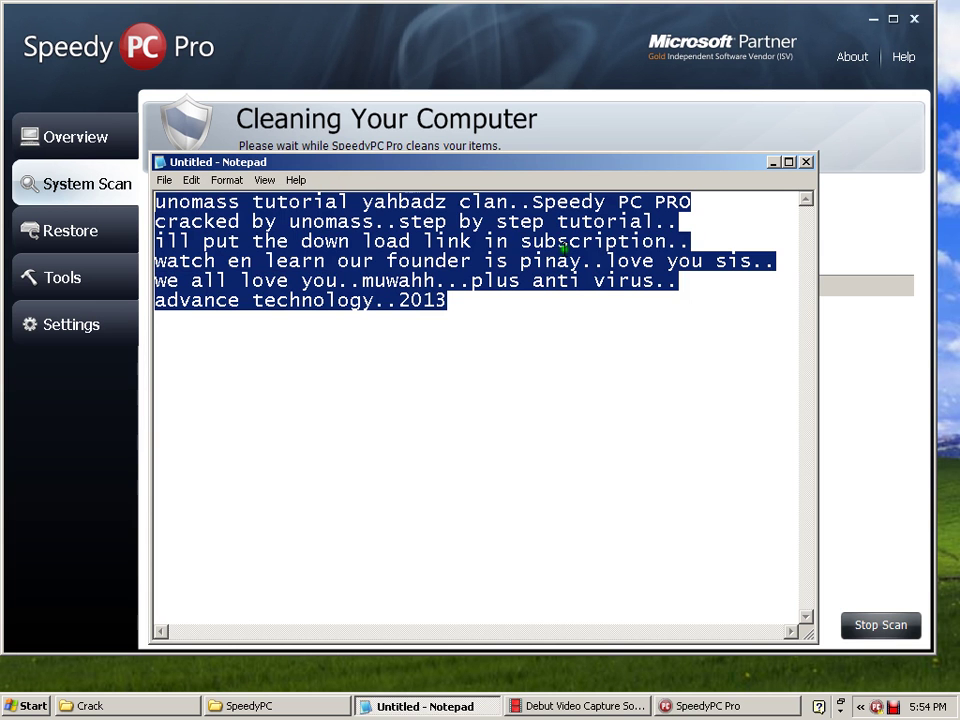
click(455, 313)
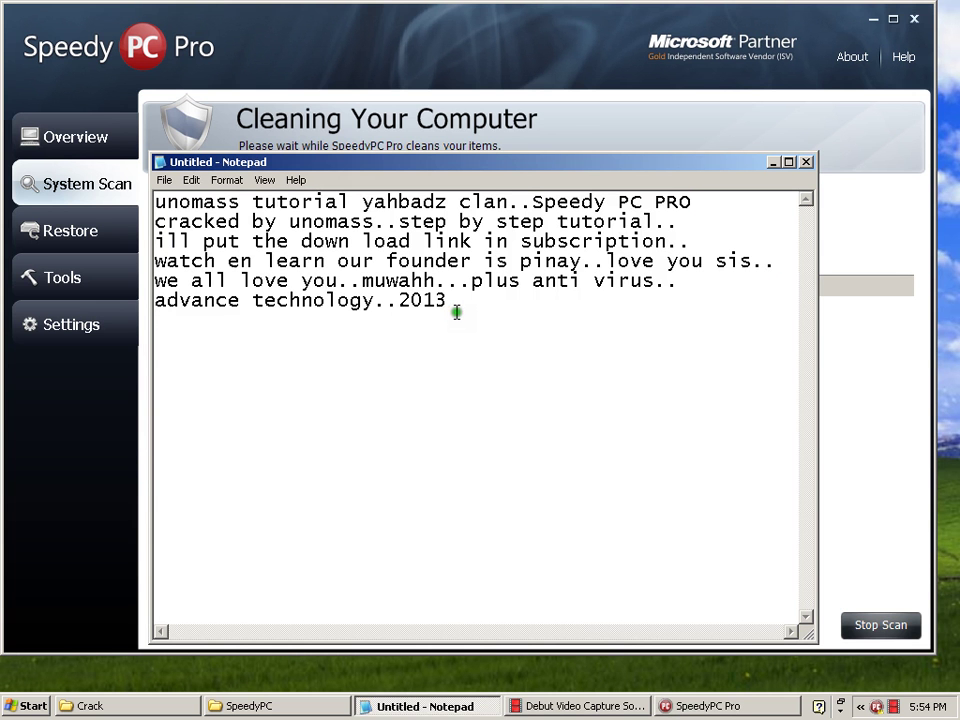
click(456, 313)
click(775, 162)
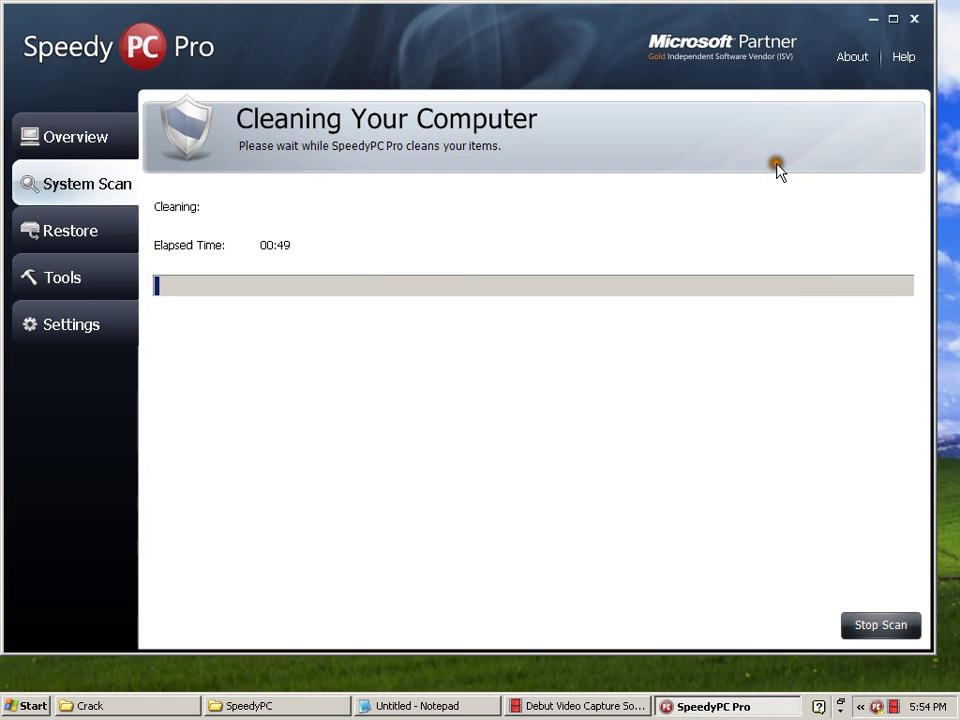